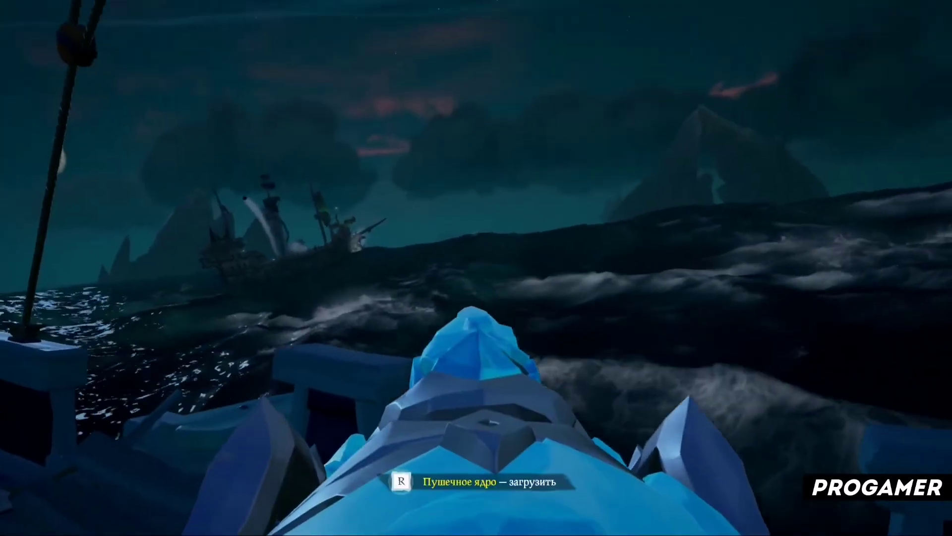
- Load and fire the ship's cannon twice at the distant enemy ship, then reload it
key(r)
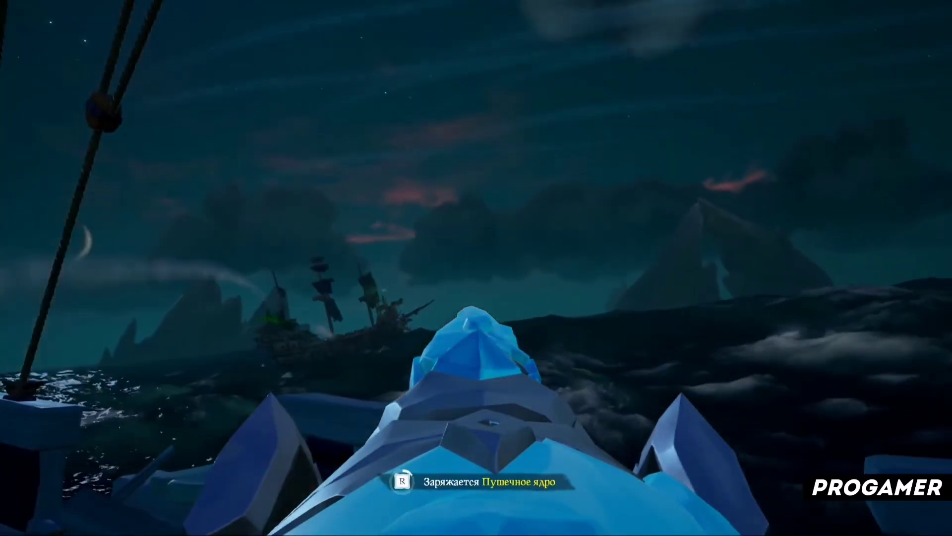
click(476, 268)
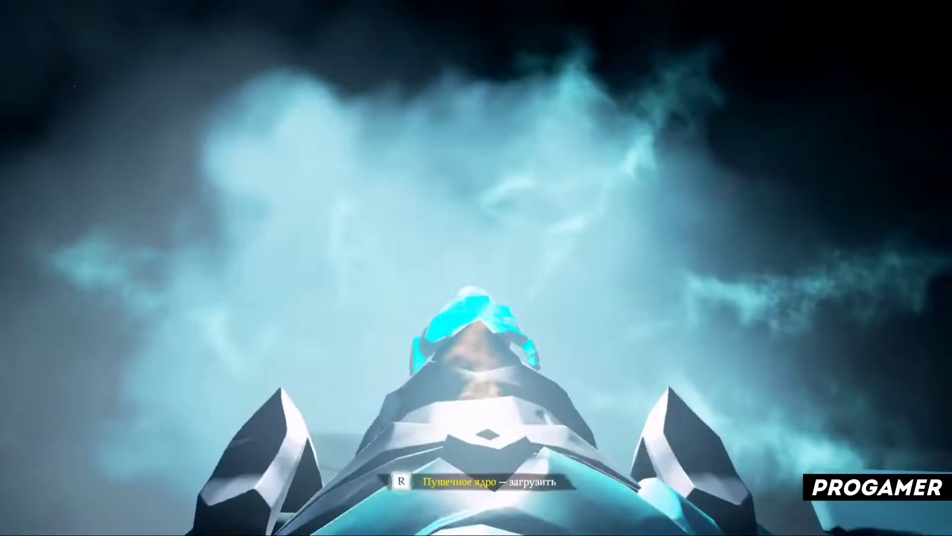
key(r)
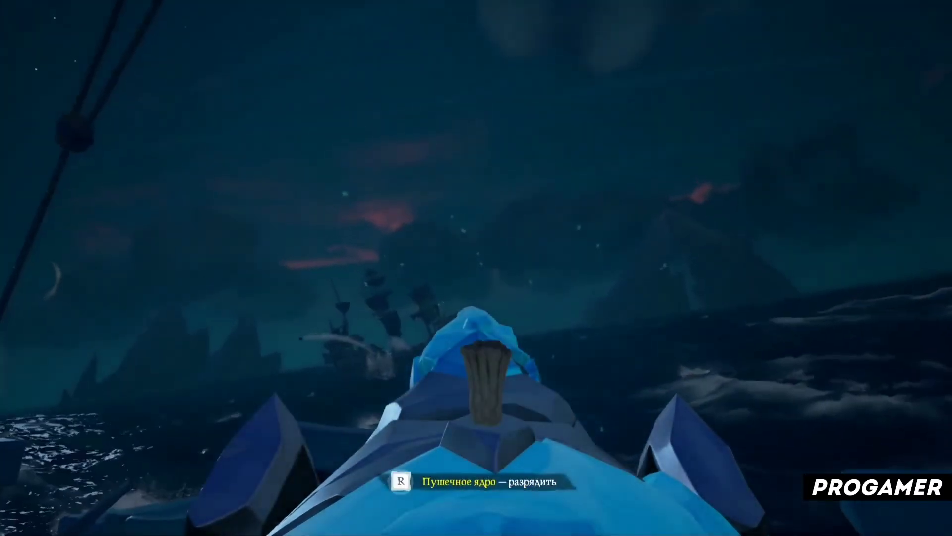
click(476, 268)
key(r)
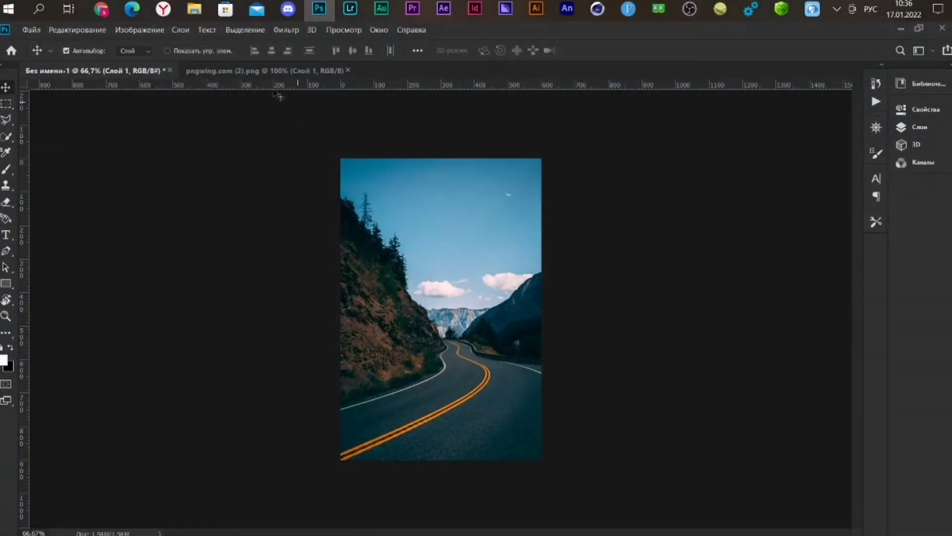
- Drag the white car from pngwing.com (2).png onto the mountain road photo as a new layer
click(263, 70)
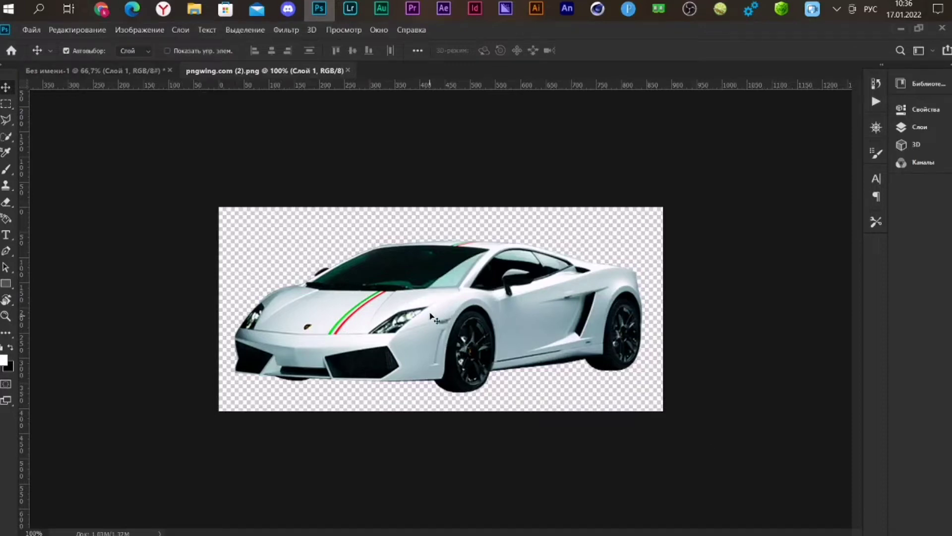
mouse_move(430, 314)
mouse_down()
mouse_move(149, 71)
mouse_move(337, 200)
mouse_up()
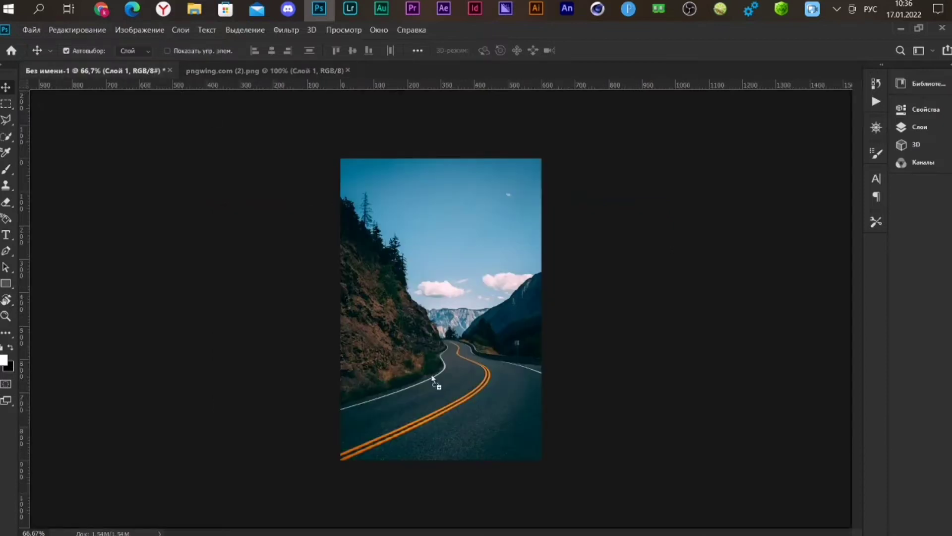
drag(432, 378, 471, 380)
scroll(546, 391, up, 1)
scroll(545, 390, up, 1)
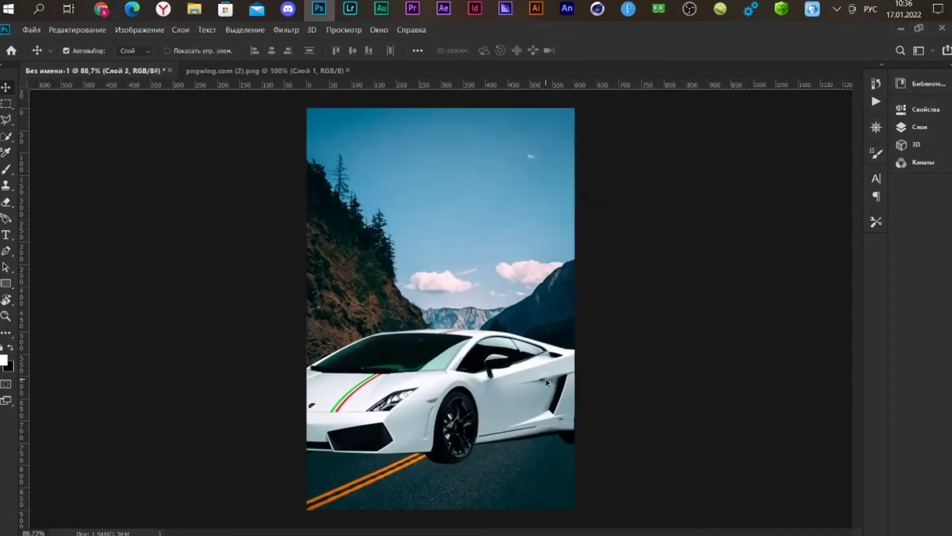
scroll(546, 390, up, 1)
scroll(570, 384, up, 1)
key(ctrl+t)
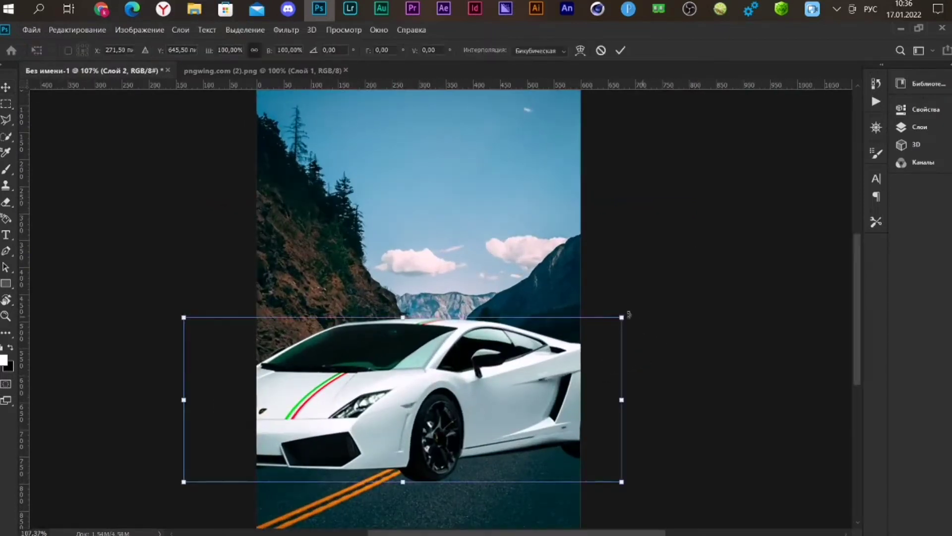
- Scale the car down and place it in the road's right lane, committing the transform
mouse_move(624, 315)
mouse_down()
mouse_move(577, 349)
mouse_move(504, 361)
mouse_up()
drag(411, 398, 475, 403)
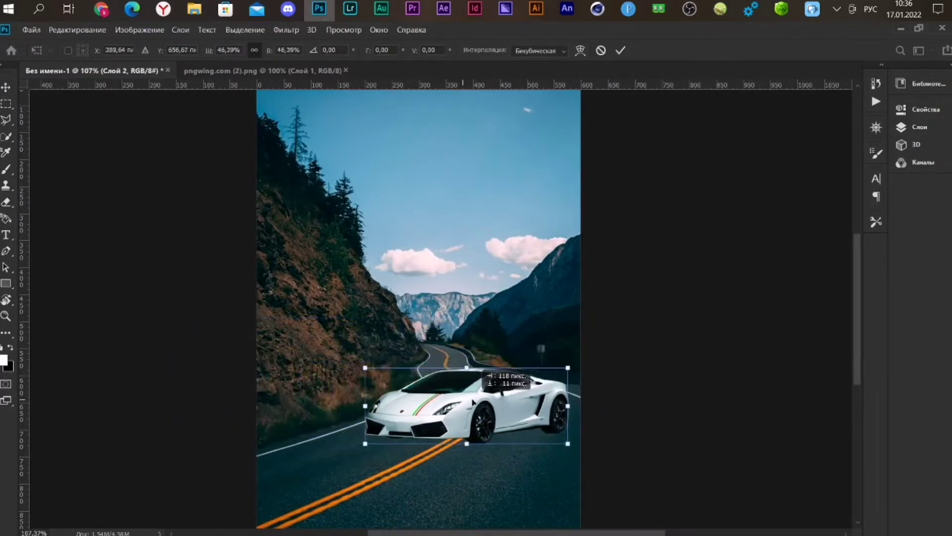
drag(568, 367, 536, 390)
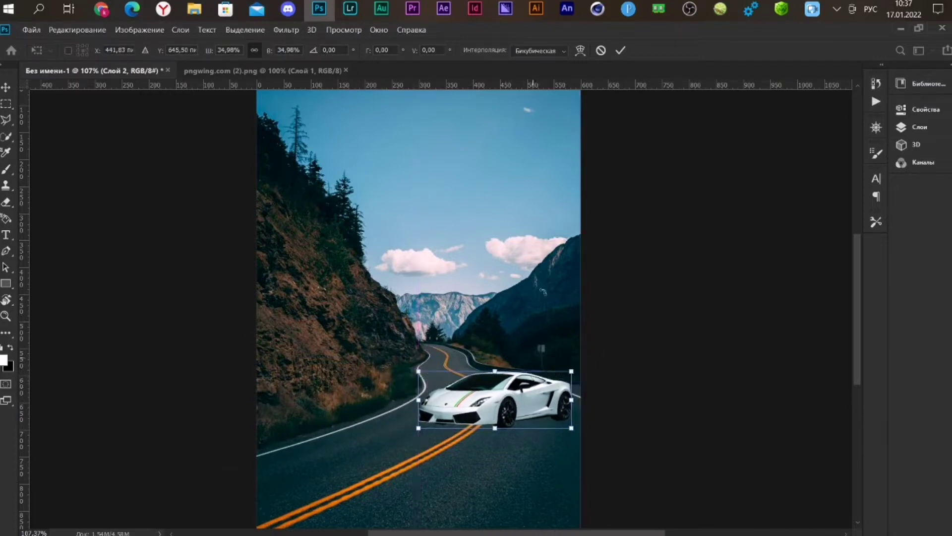
click(619, 52)
scroll(610, 173, down, 2)
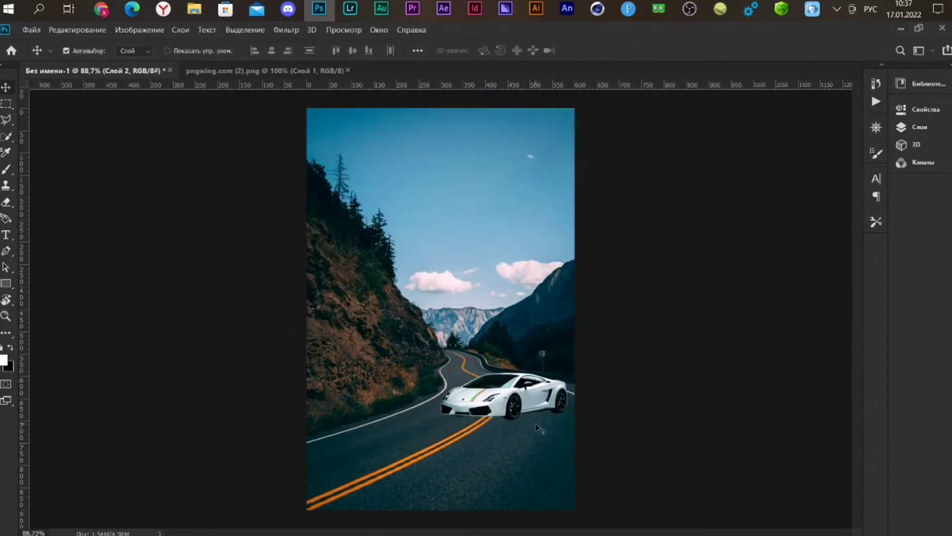
scroll(581, 431, up, 5)
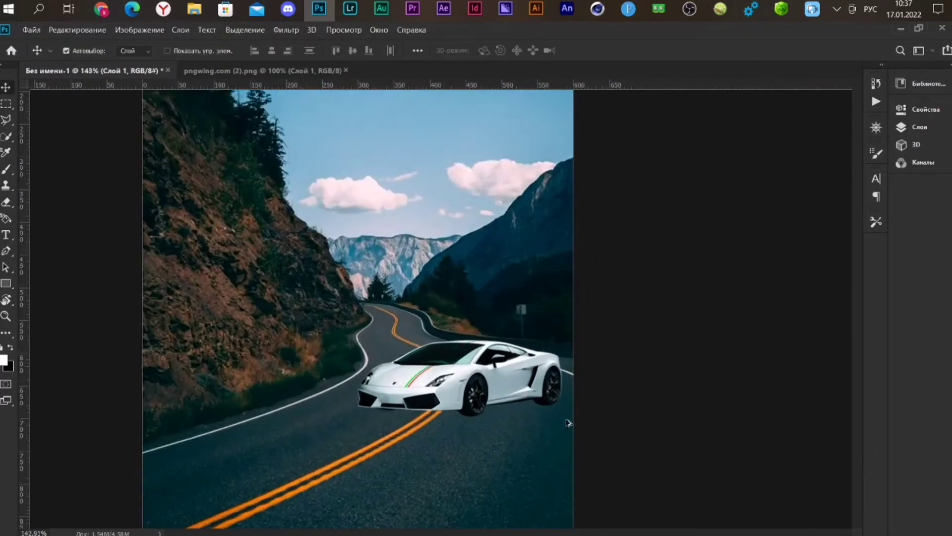
- Shrink the car slightly more and shift it right, committing its final size
key(ctrl+t)
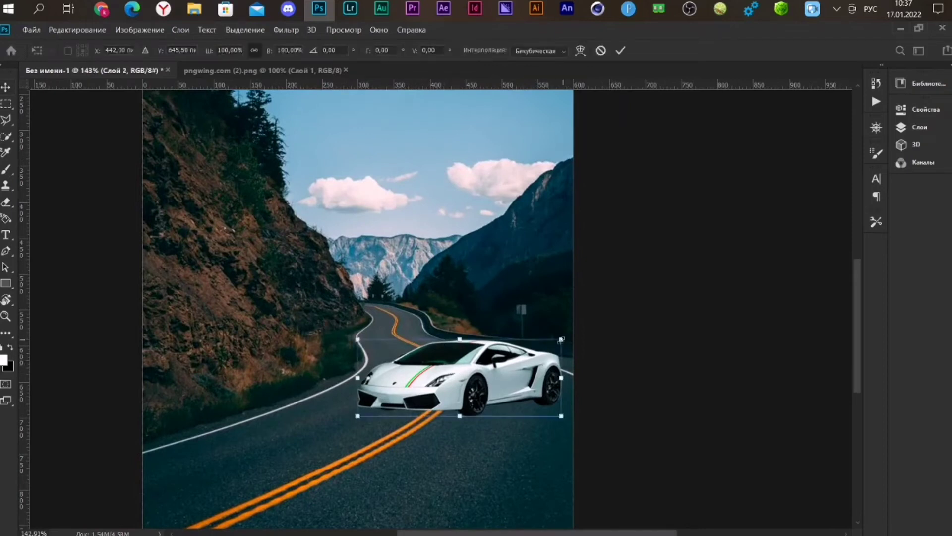
drag(562, 340, 509, 366)
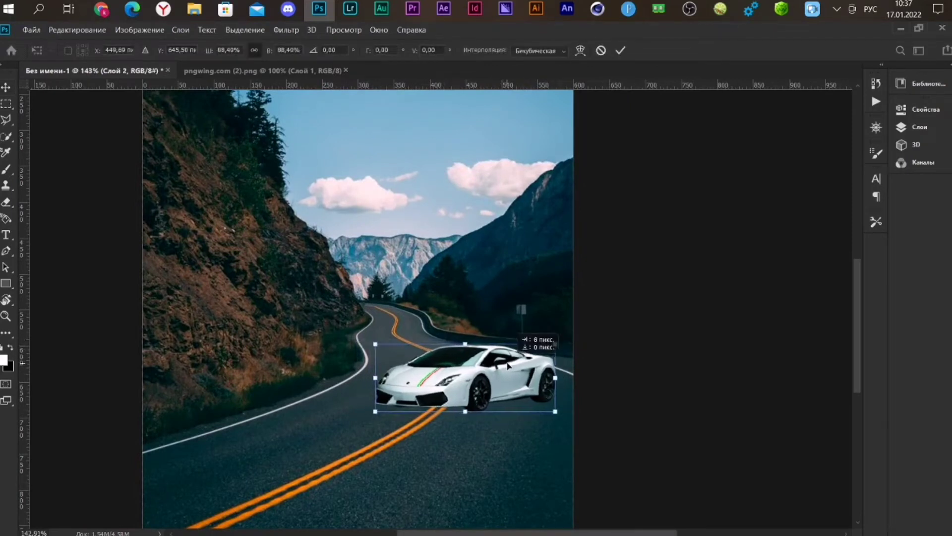
click(619, 50)
scroll(611, 129, down, 2)
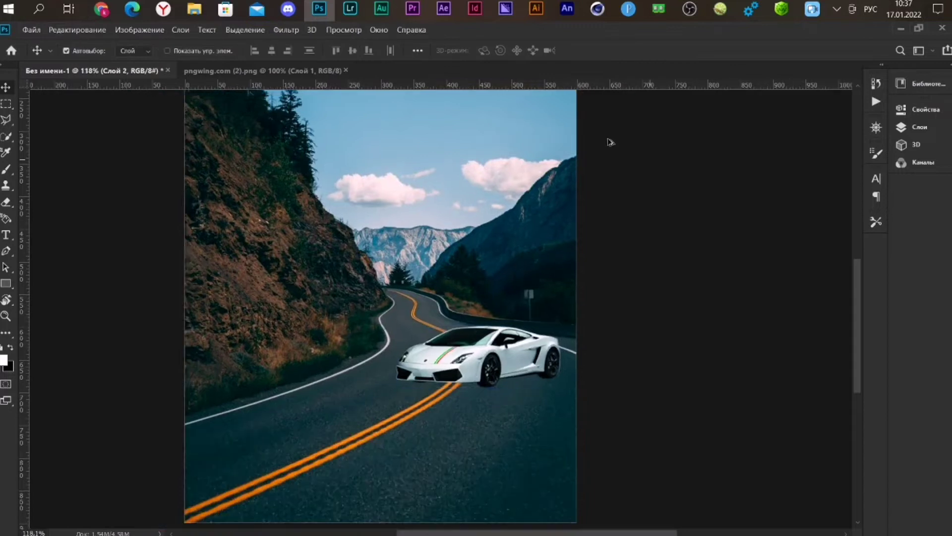
scroll(595, 246, down, 2)
scroll(588, 253, down, 1)
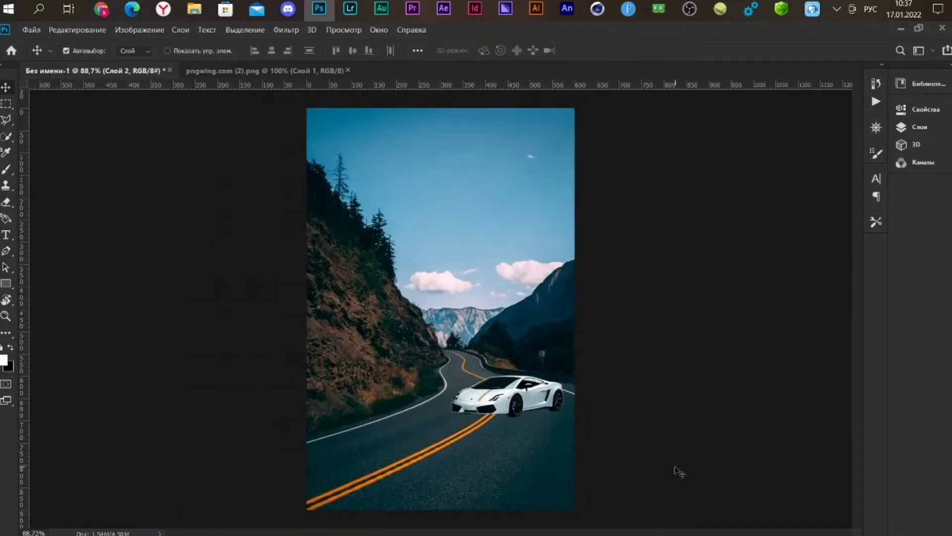
- Add a new empty layer, Слой 3, and move it beneath the car layer Слой 2
click(920, 128)
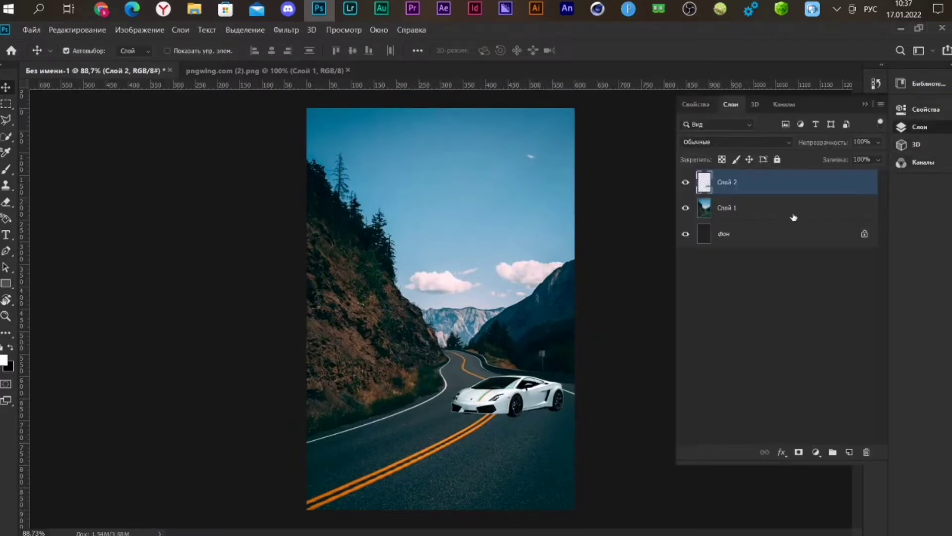
click(847, 453)
drag(762, 182, 738, 229)
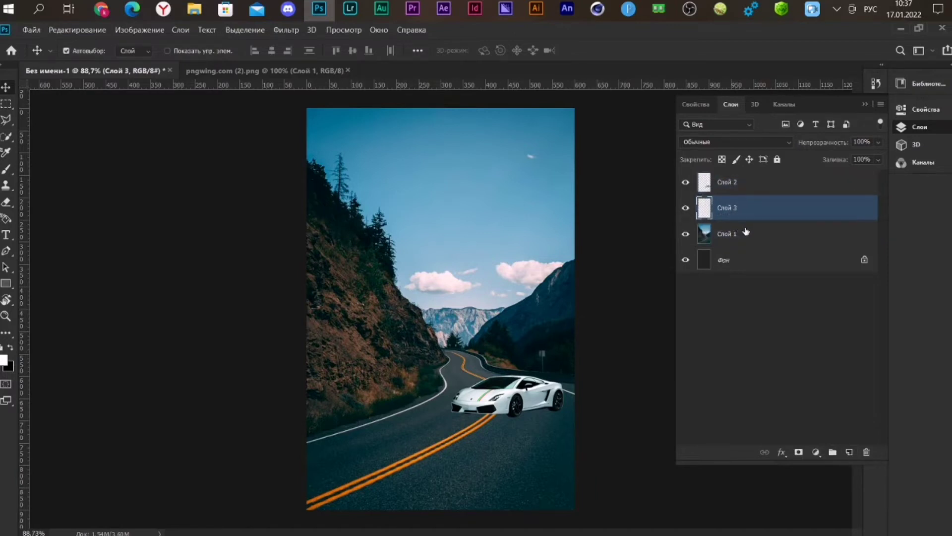
click(864, 104)
scroll(512, 405, up, 2)
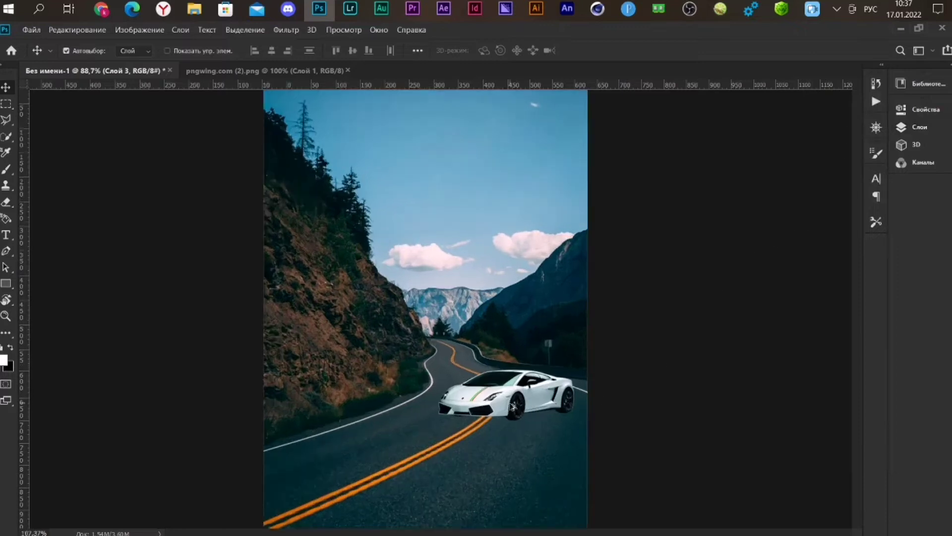
scroll(513, 405, up, 2)
scroll(514, 408, up, 1)
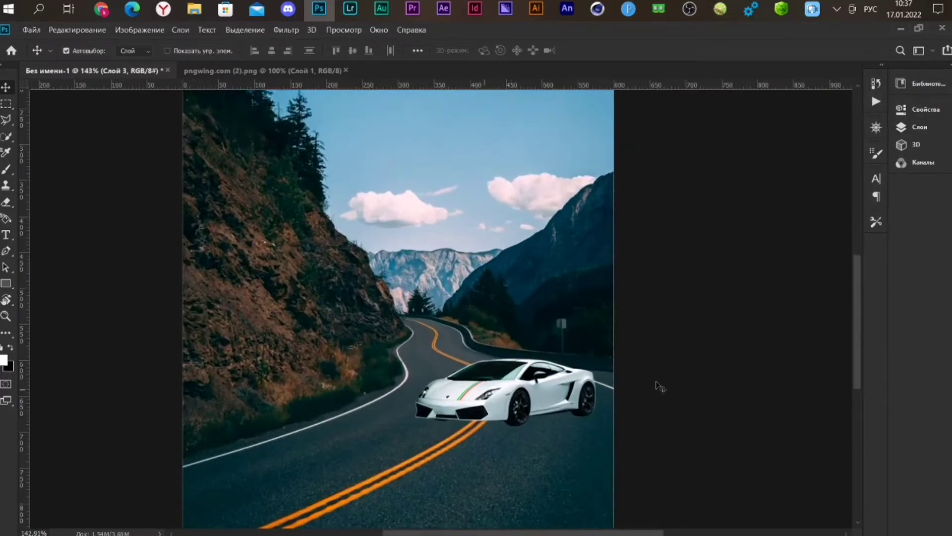
scroll(550, 394, up, 2)
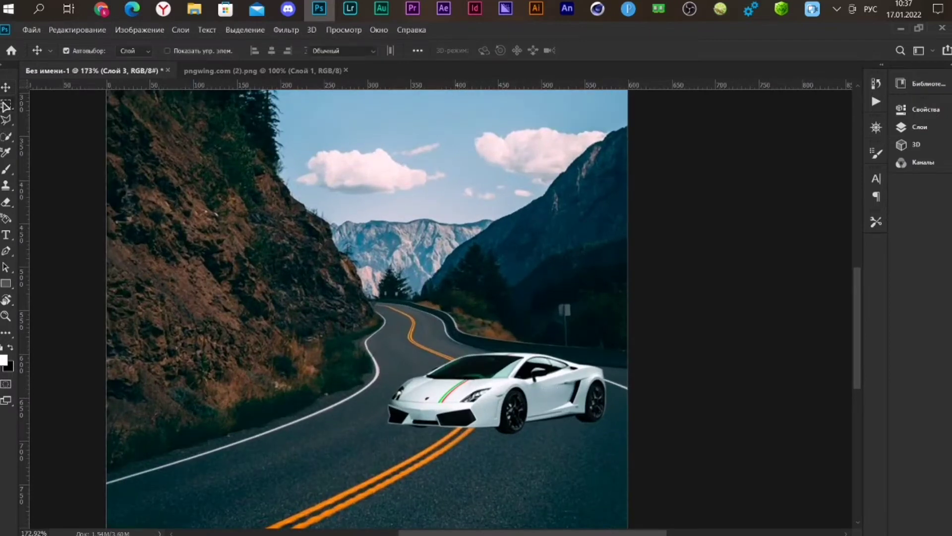
- Draw a flat elliptical selection under the car on Слой 3
click(7, 105)
click(48, 121)
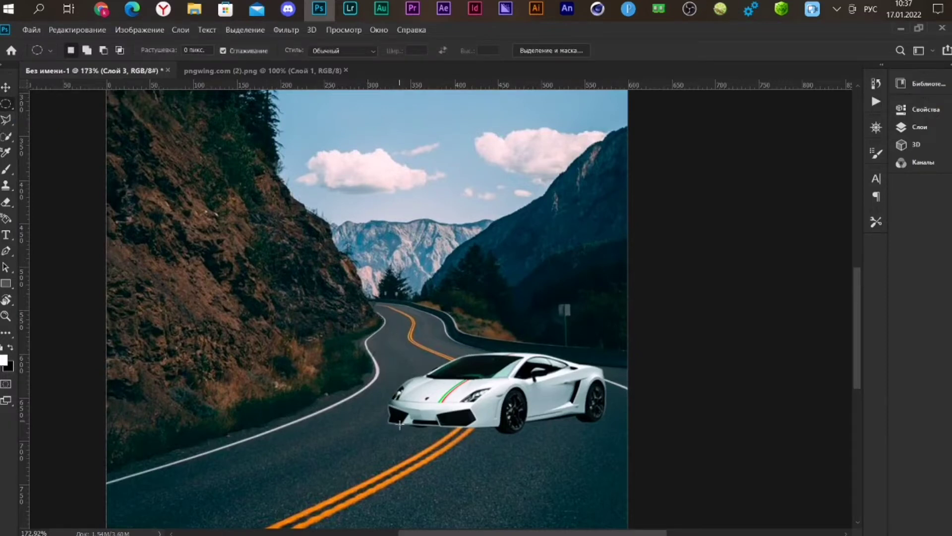
mouse_move(404, 424)
mouse_down()
mouse_move(618, 453)
mouse_move(574, 432)
mouse_up()
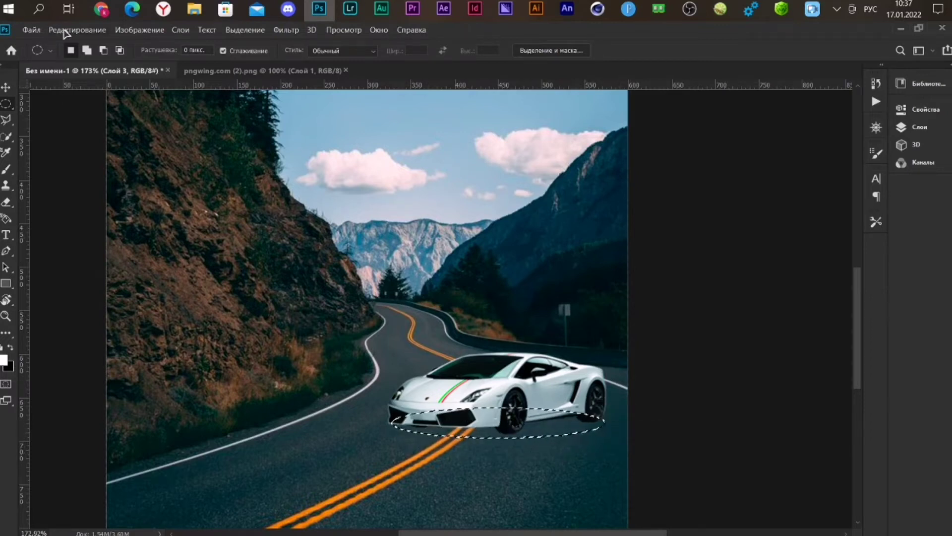
- Fill the oval selection with black (000000) and deselect it
click(69, 29)
click(124, 215)
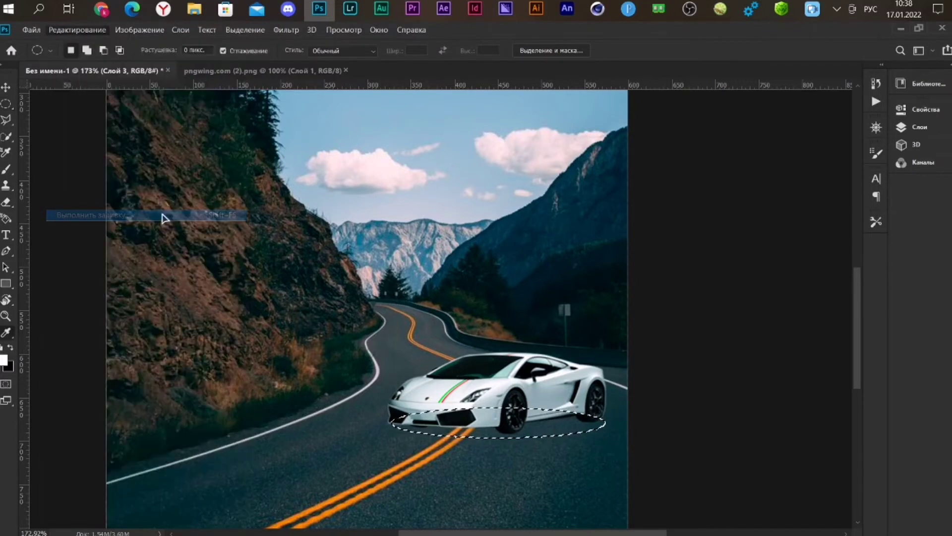
click(578, 186)
click(578, 218)
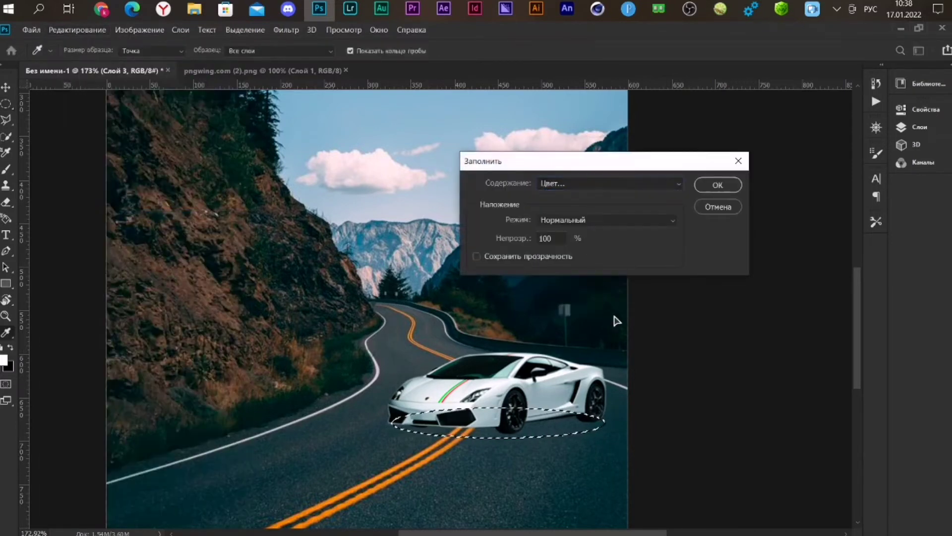
drag(615, 473, 590, 494)
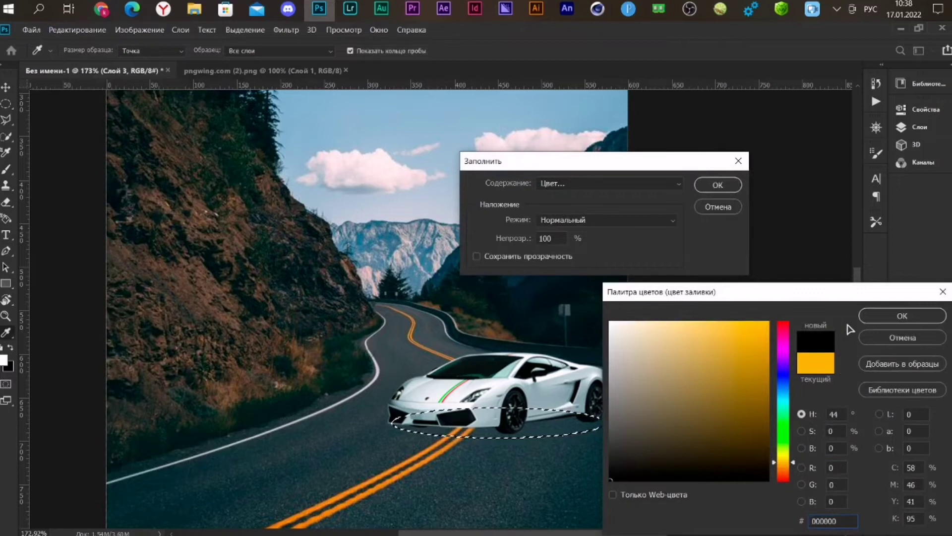
click(902, 316)
click(717, 184)
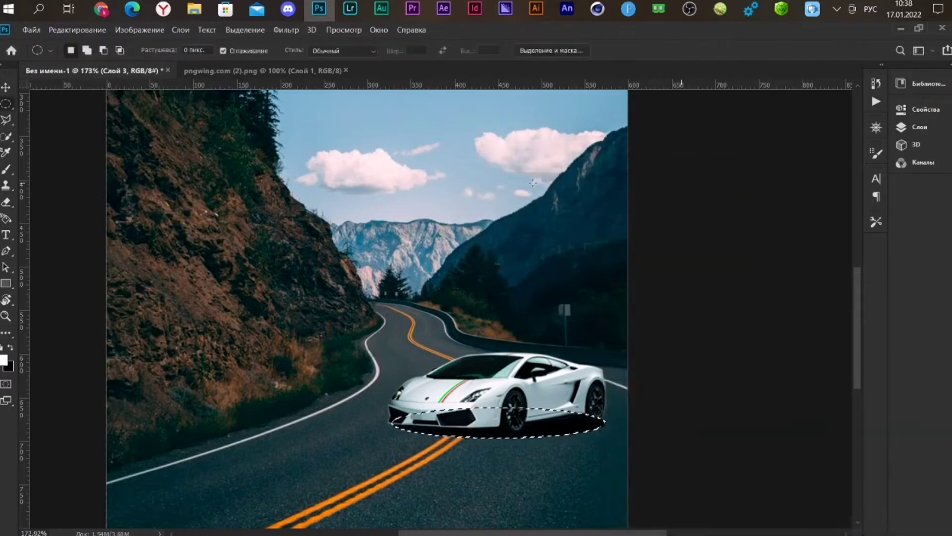
right_click(509, 429)
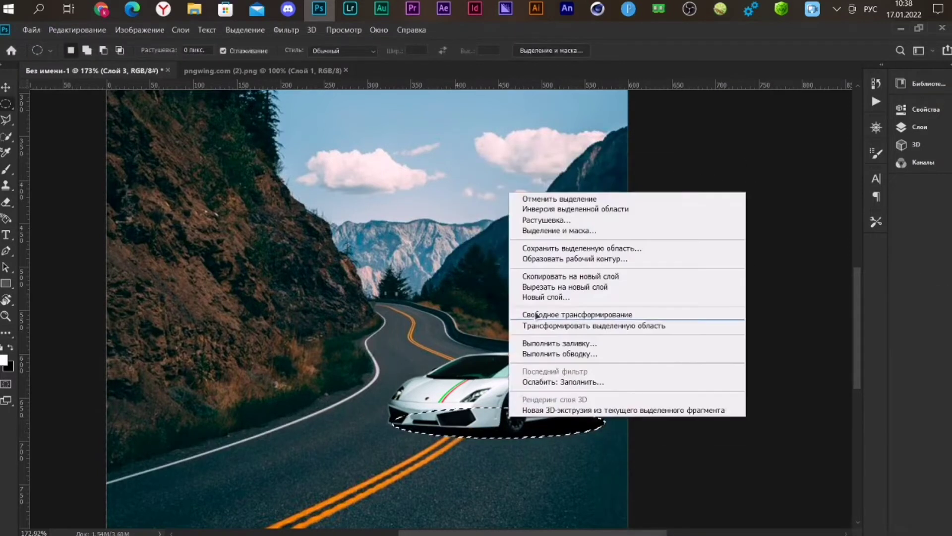
click(555, 200)
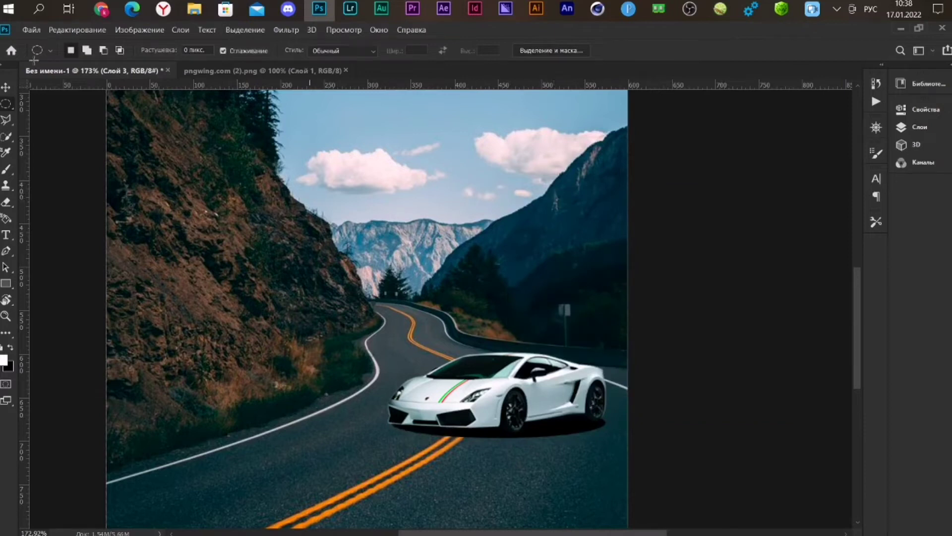
click(8, 90)
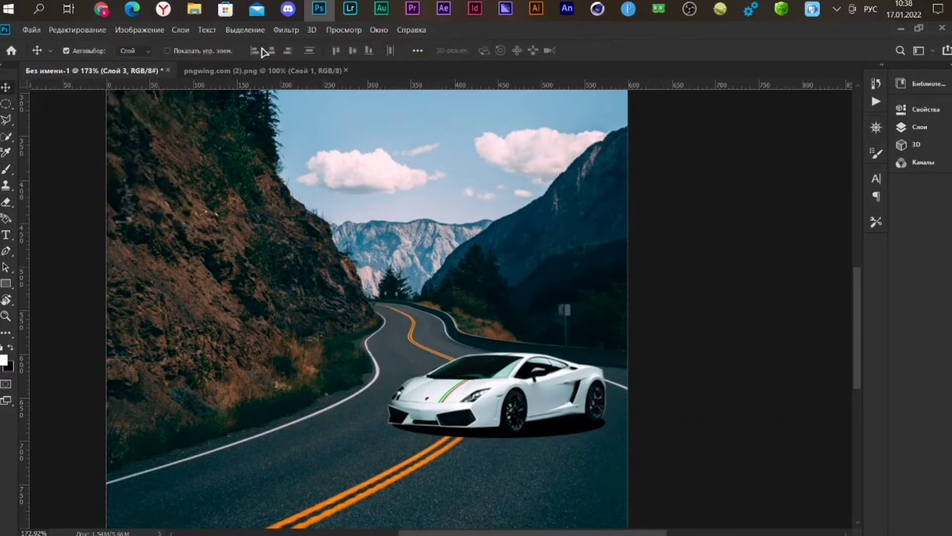
- Soften the black shadow with a Gaussian Blur of radius 5 pixels
click(292, 31)
mouse_move(298, 210)
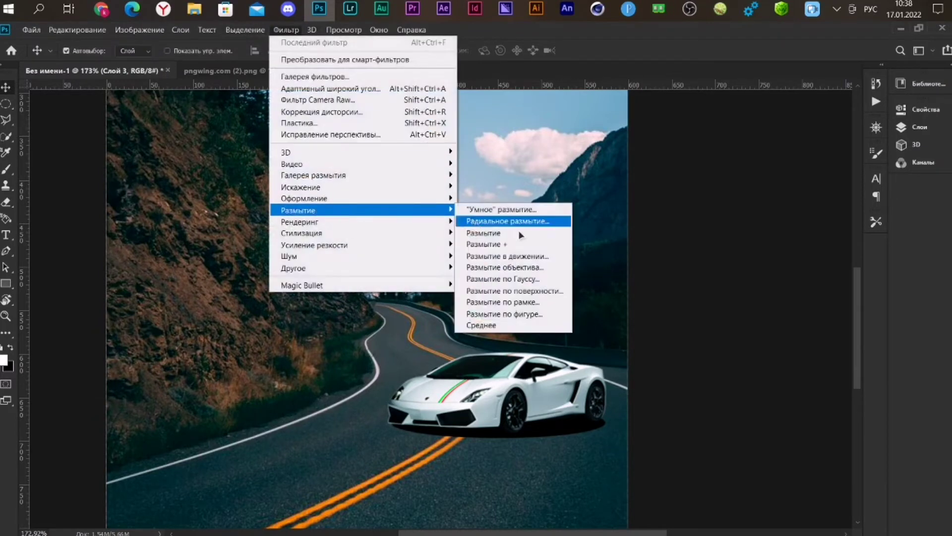
click(538, 279)
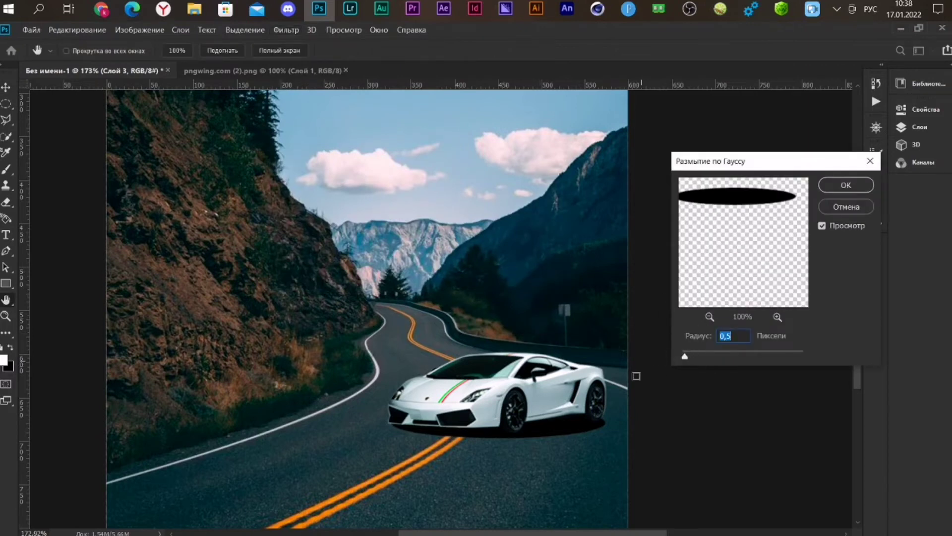
text(5)
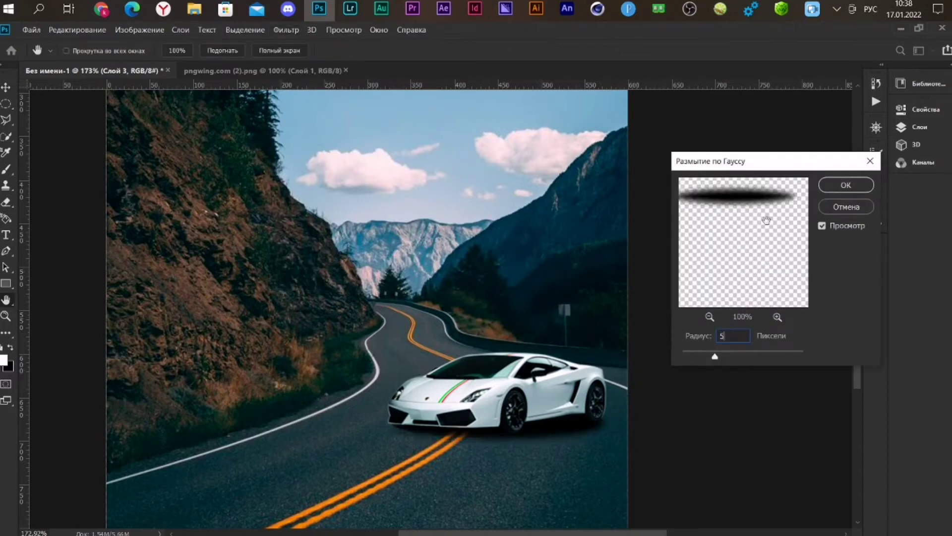
mouse_move(744, 207)
mouse_down()
mouse_move(758, 246)
mouse_move(732, 243)
mouse_up()
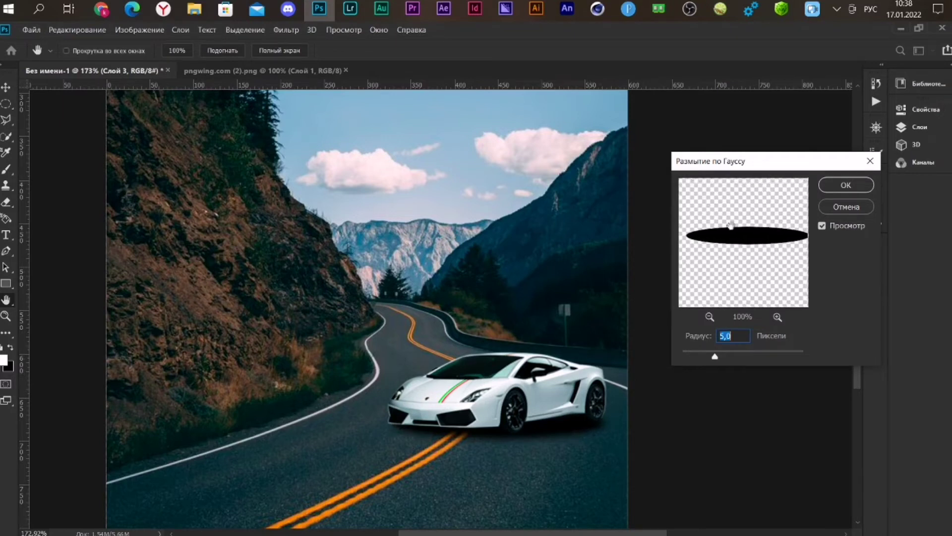
click(834, 186)
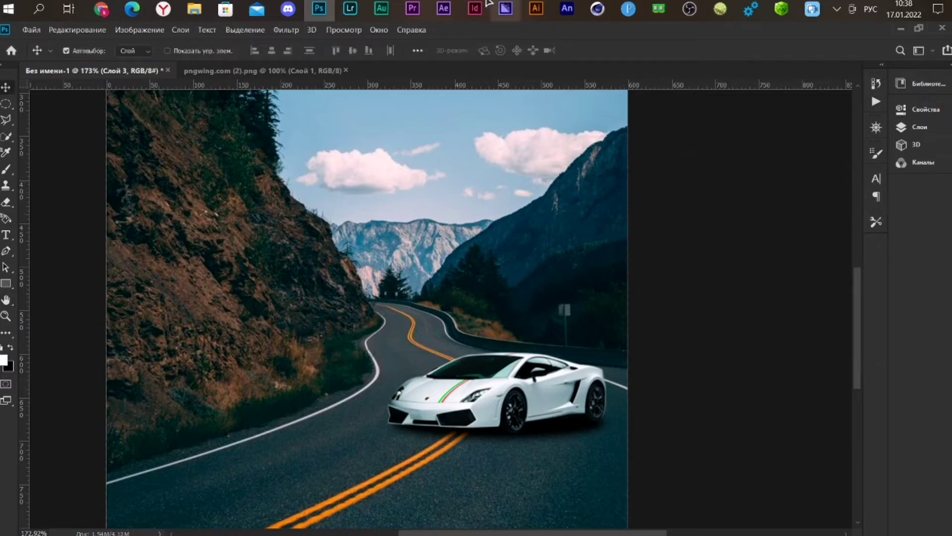
- Apply a -15° Motion Blur to the car's shadow
click(286, 30)
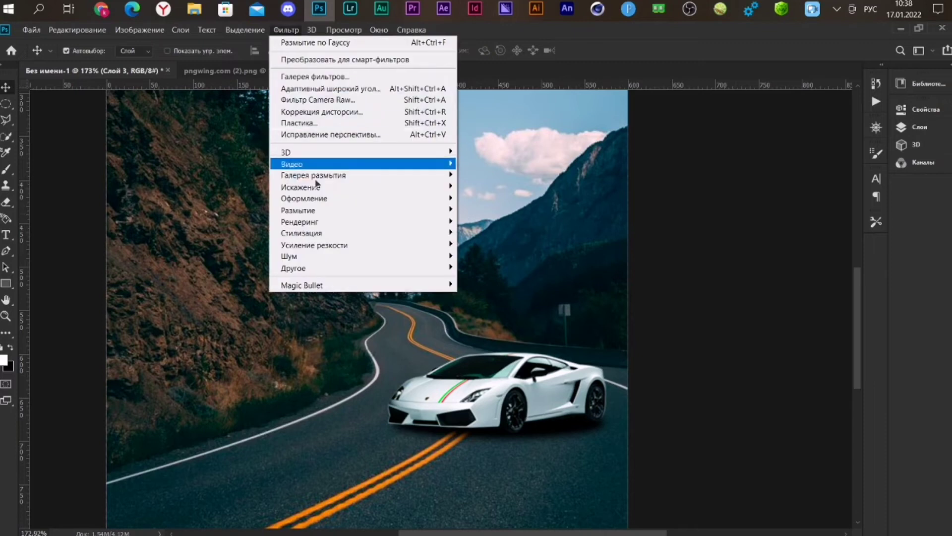
mouse_move(297, 210)
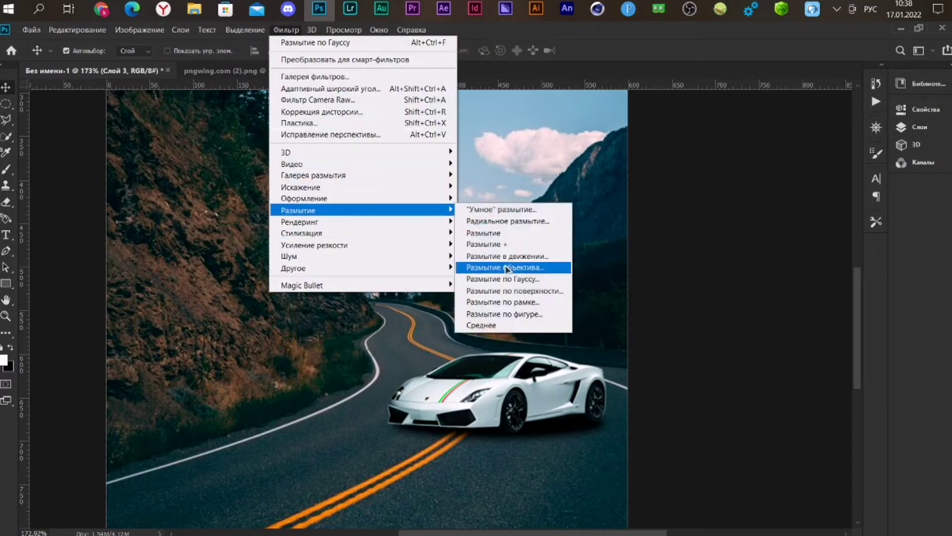
click(511, 257)
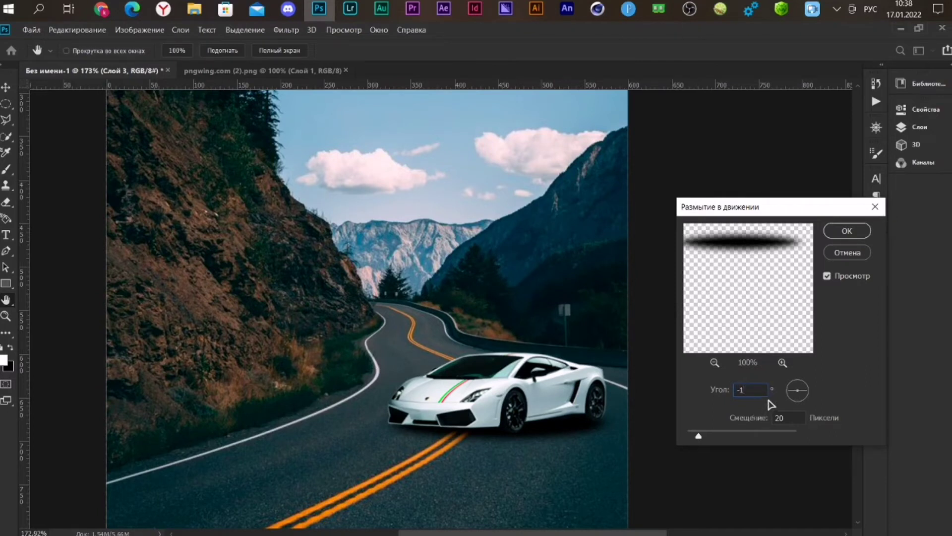
text(5)
click(785, 418)
text(13)
click(849, 237)
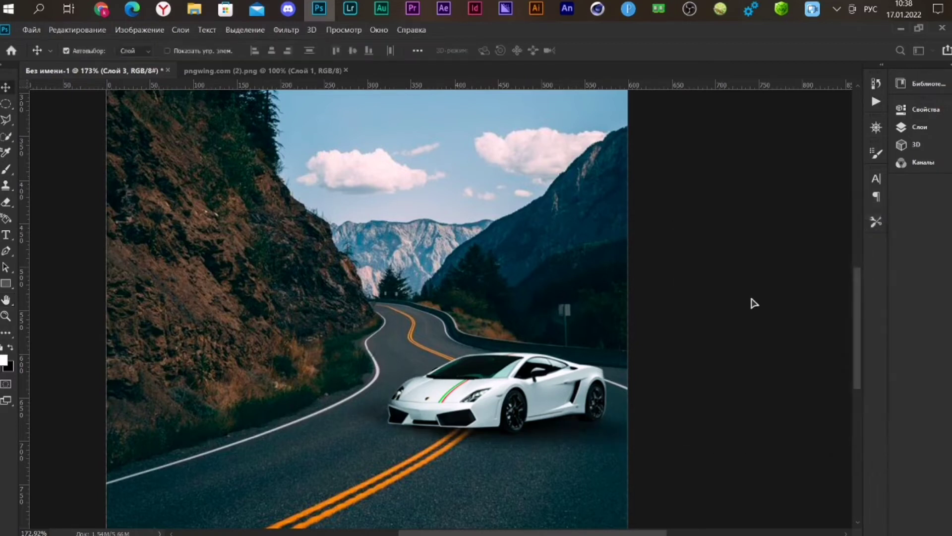
scroll(674, 377, up, 1)
- Start Free Transform on the shadow layer, then cancel it without changes
scroll(664, 376, up, 1)
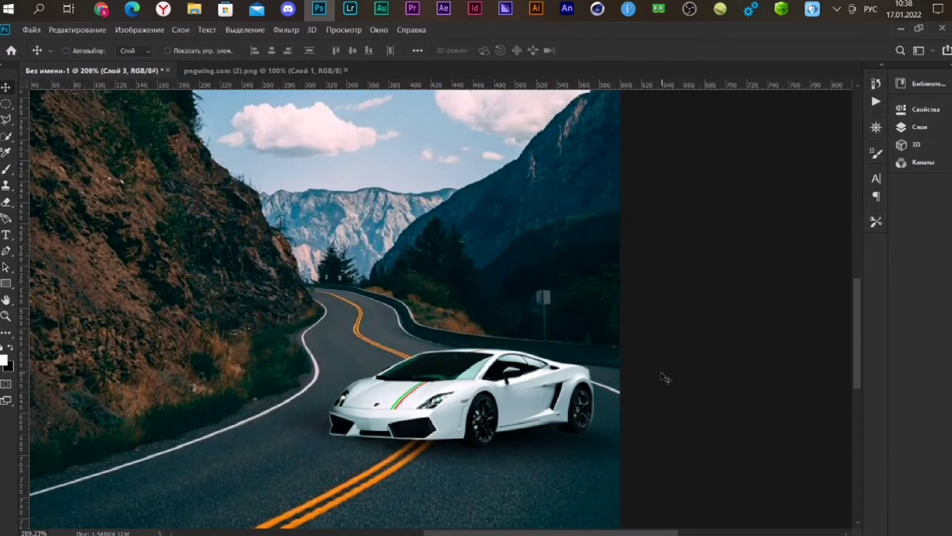
key(ctrl+t)
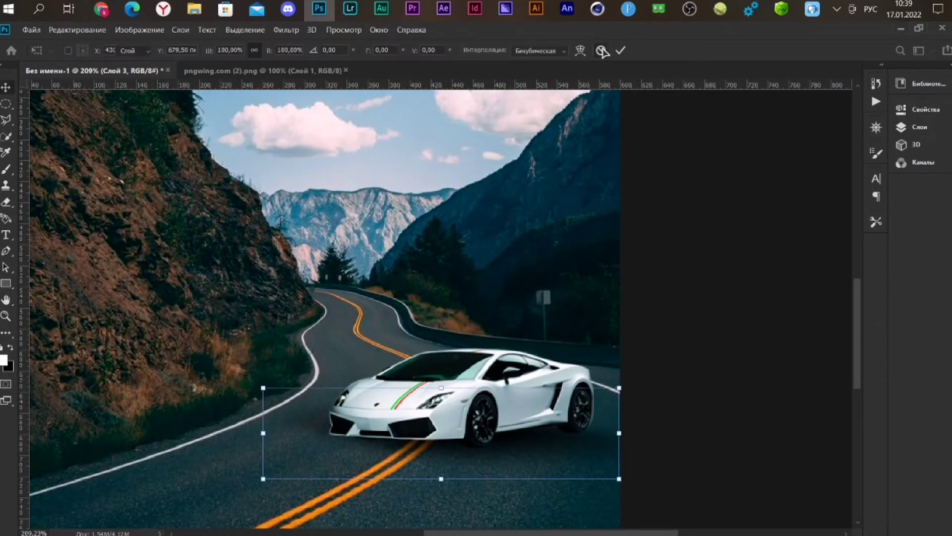
click(601, 50)
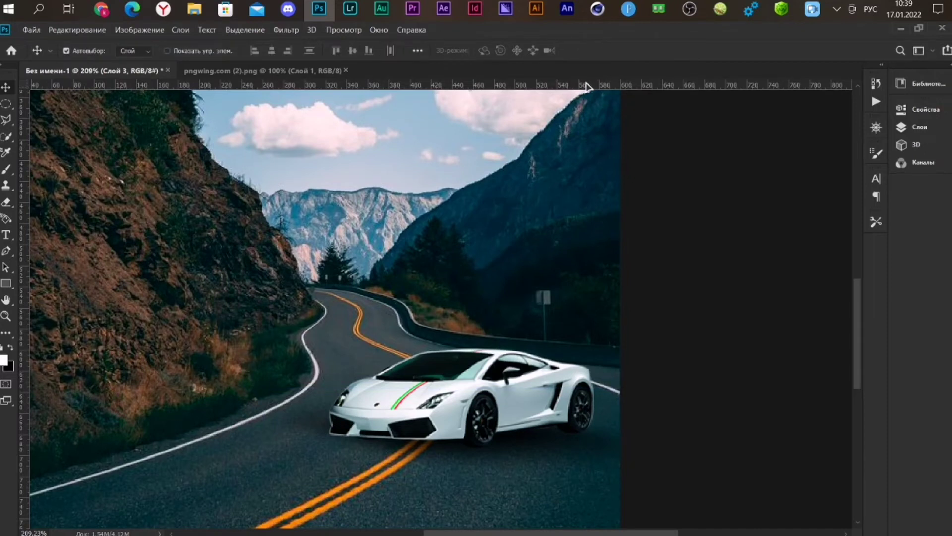
scroll(478, 258, down, 1)
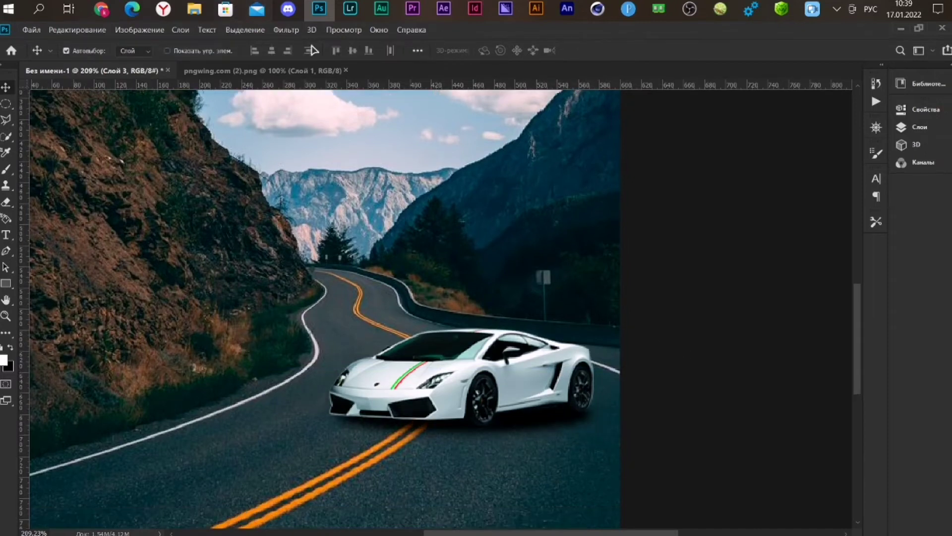
- Reapply Motion Blur to the shadow at -15° with an 80-pixel distance
click(286, 30)
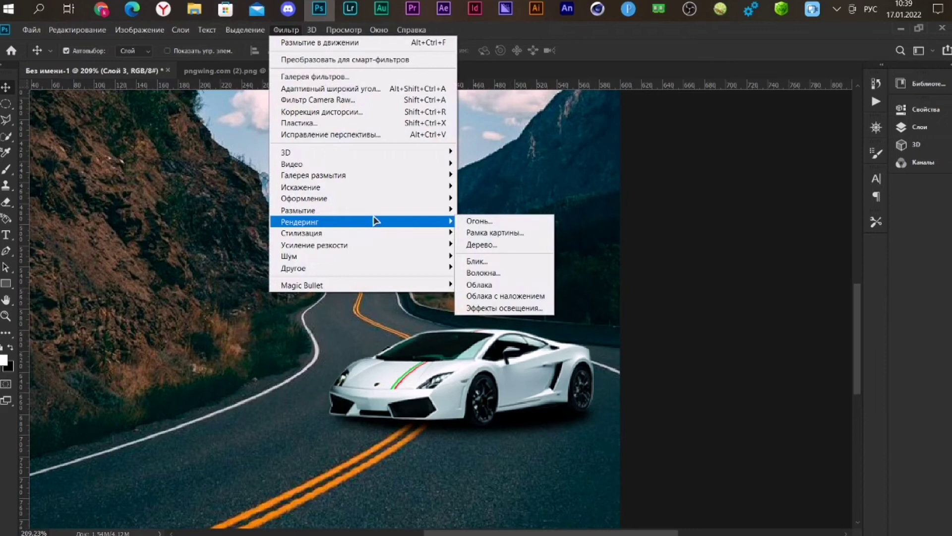
mouse_move(298, 210)
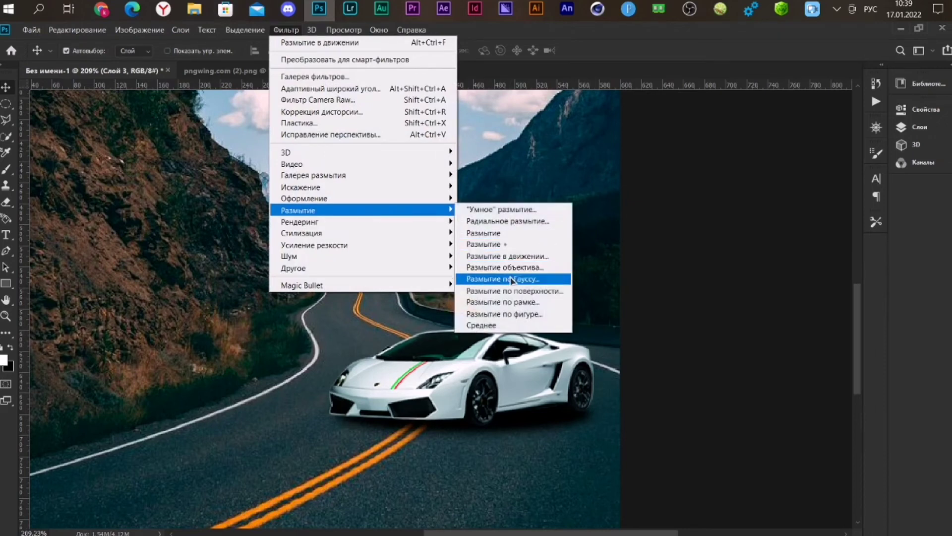
click(508, 256)
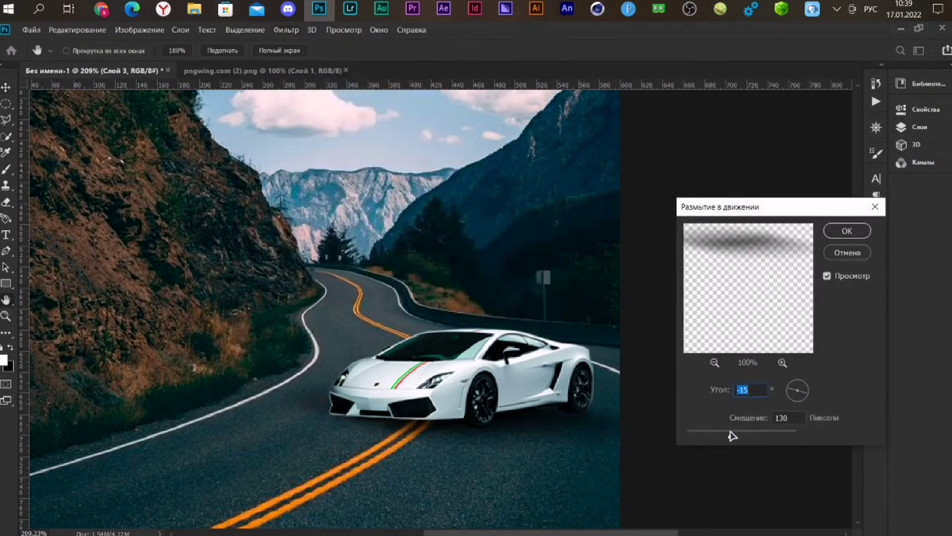
drag(725, 436, 722, 435)
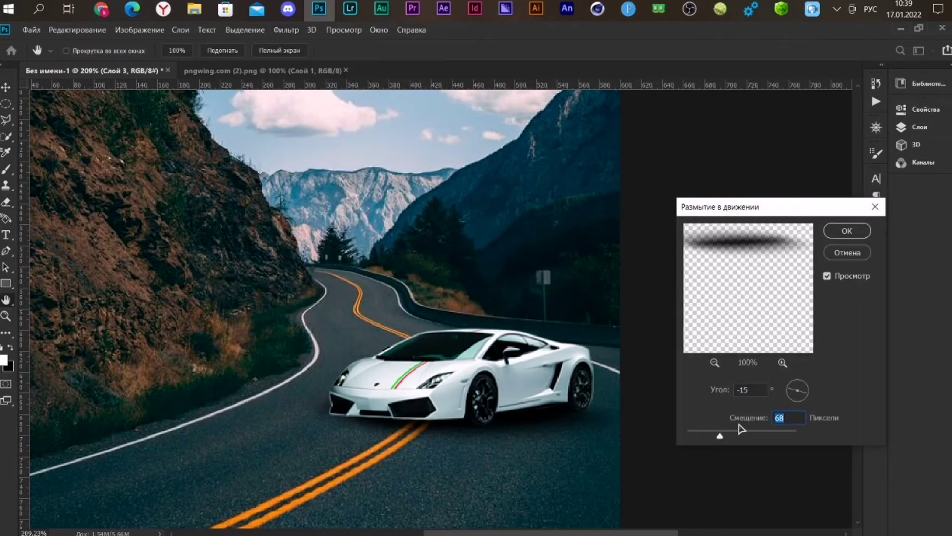
text(7)
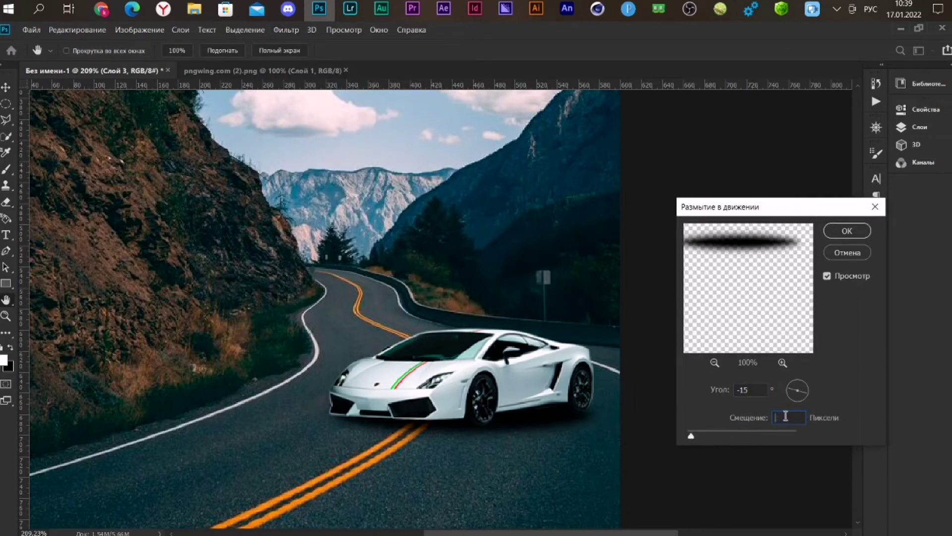
text(0)
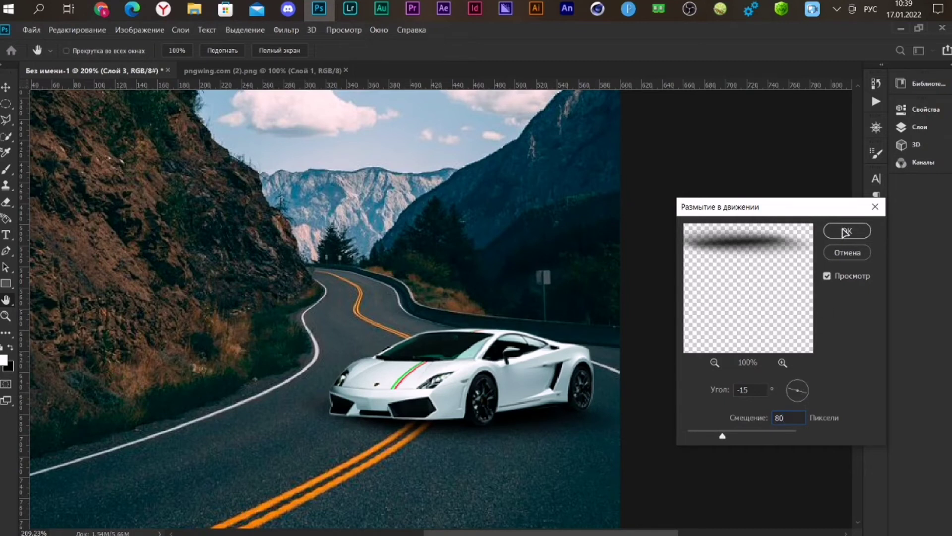
click(846, 231)
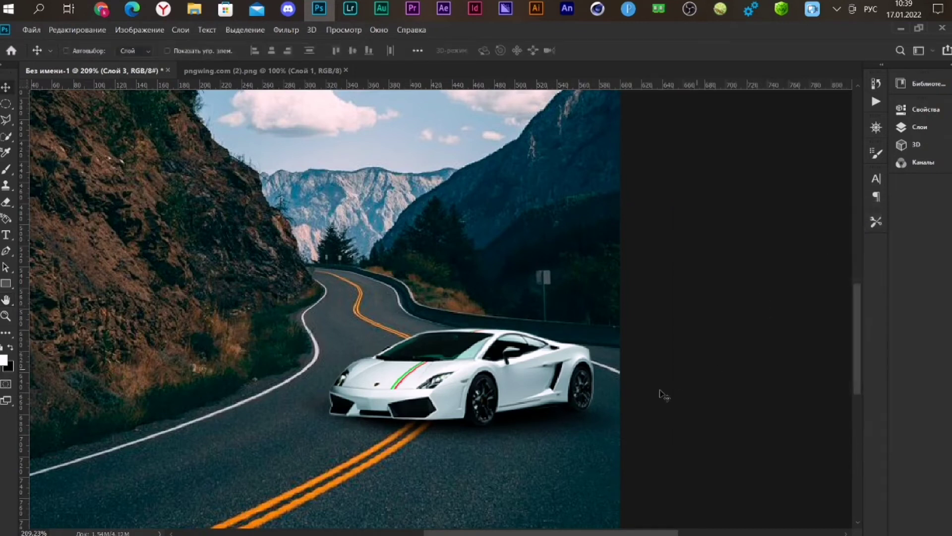
key(ctrl+t)
- Rotate and skew the shadow's corners so it angles along the road beneath the car
drag(636, 388, 644, 380)
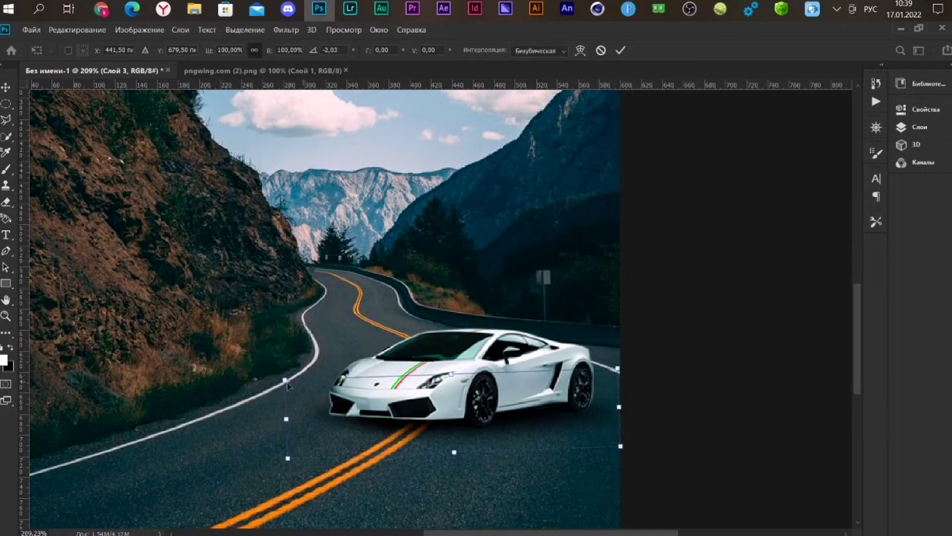
drag(284, 381, 295, 378)
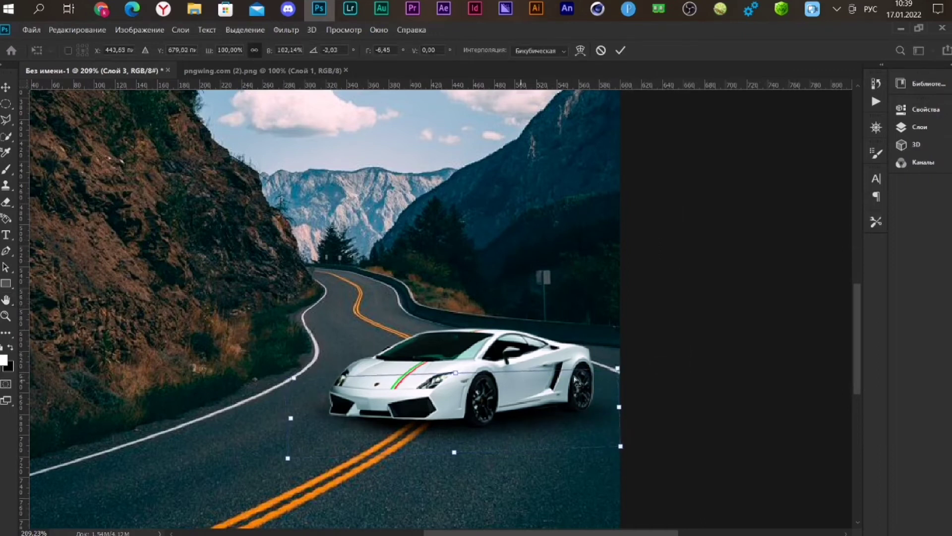
drag(616, 370, 617, 395)
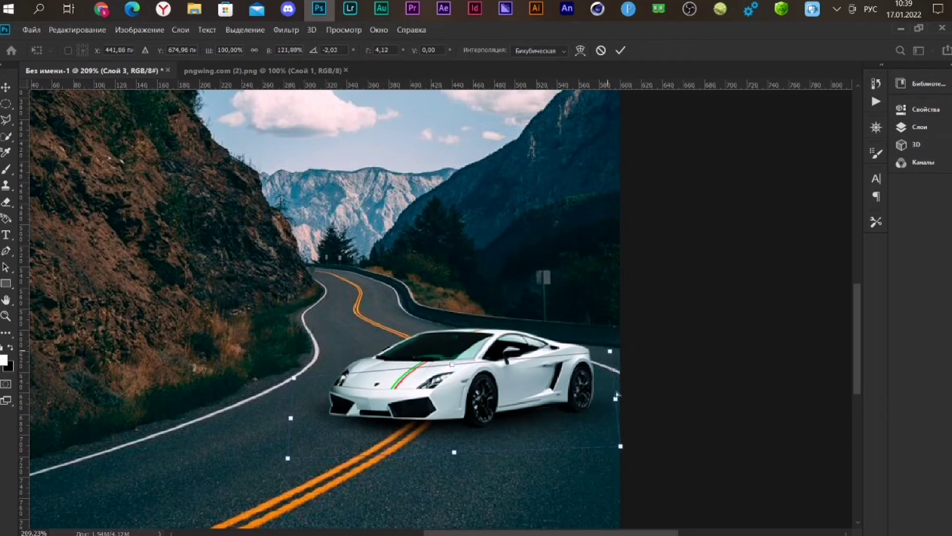
drag(622, 450, 616, 445)
drag(614, 455, 609, 435)
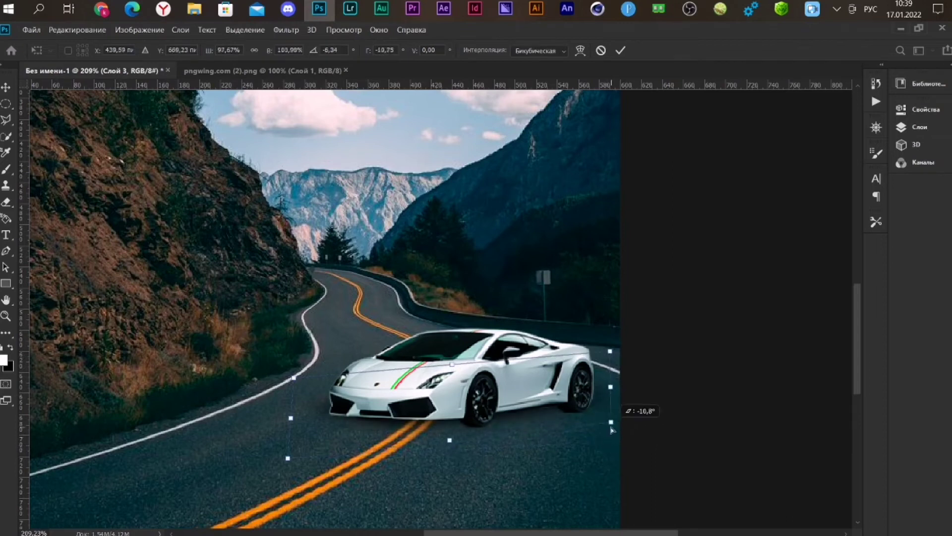
drag(608, 435, 618, 421)
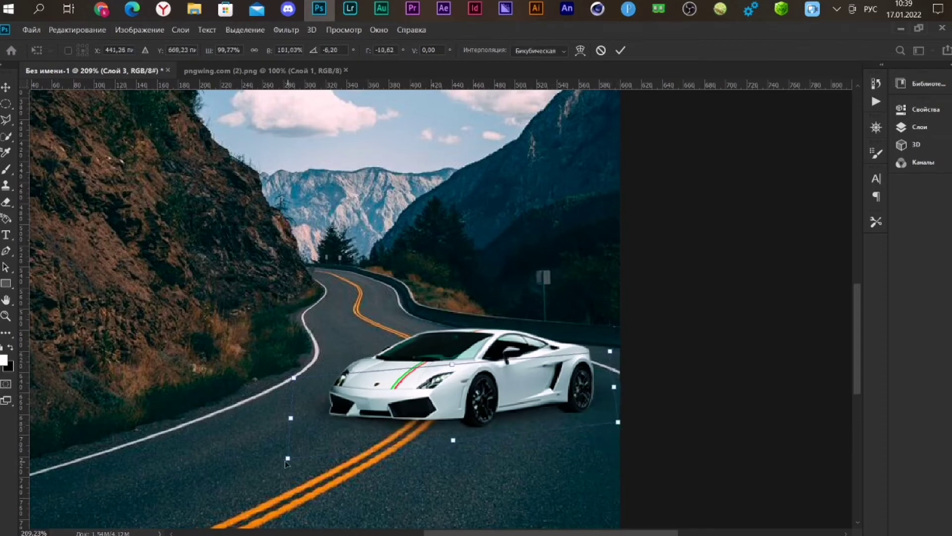
mouse_move(286, 463)
mouse_down()
mouse_move(295, 471)
mouse_move(286, 489)
mouse_up()
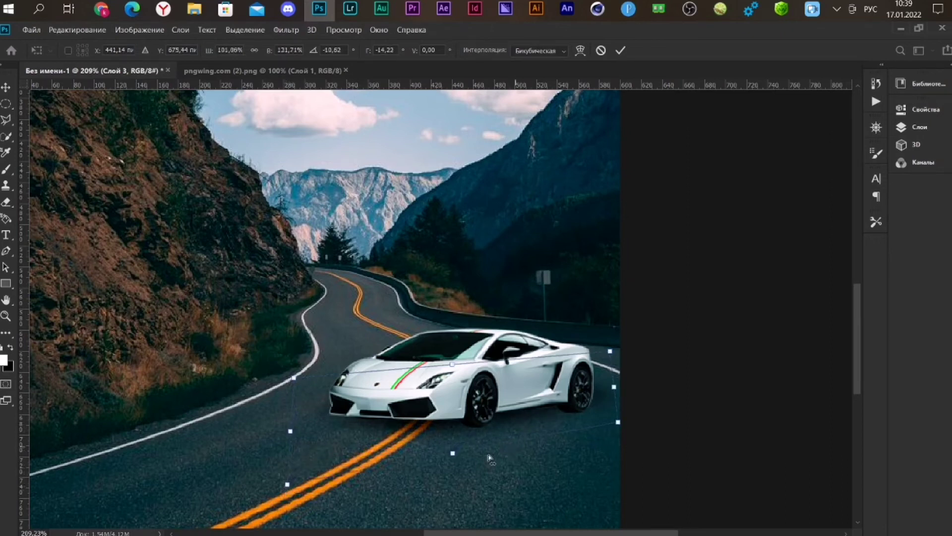
drag(619, 422, 628, 452)
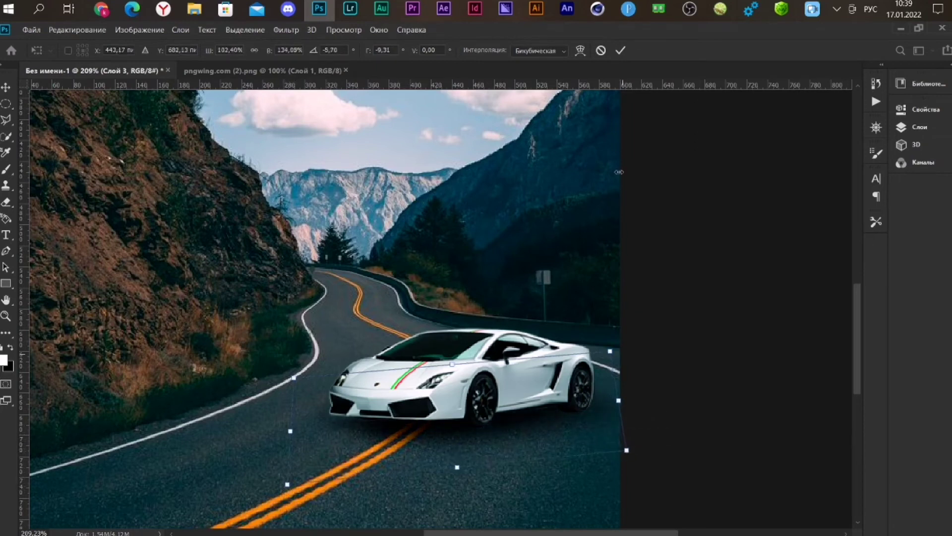
click(620, 52)
- Fit the image to the window, select the car layer Слой 2, and list adjustment layer types
key(ctrl+0)
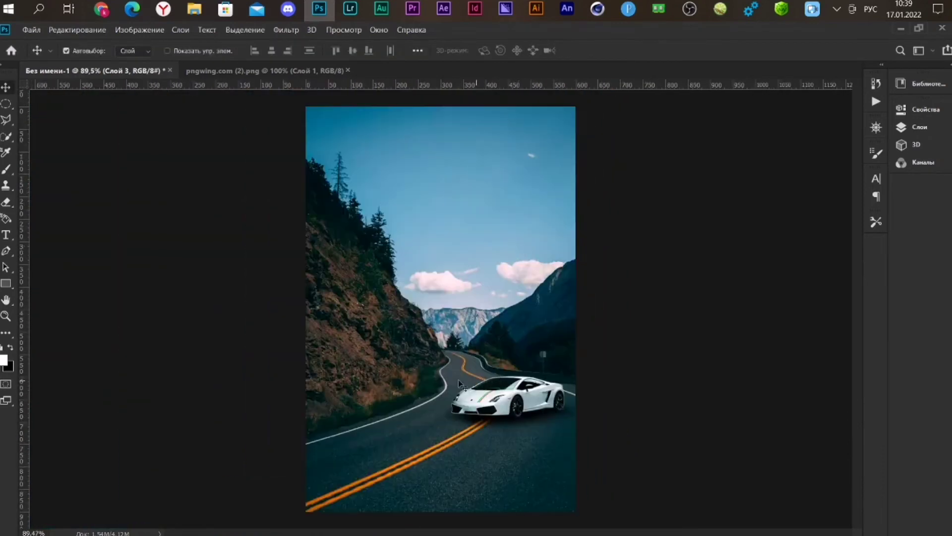
click(942, 128)
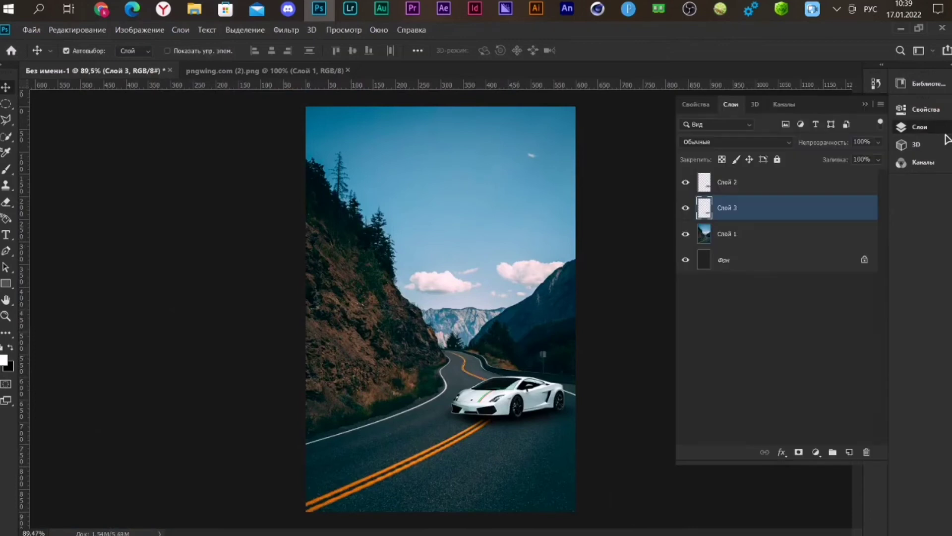
click(778, 189)
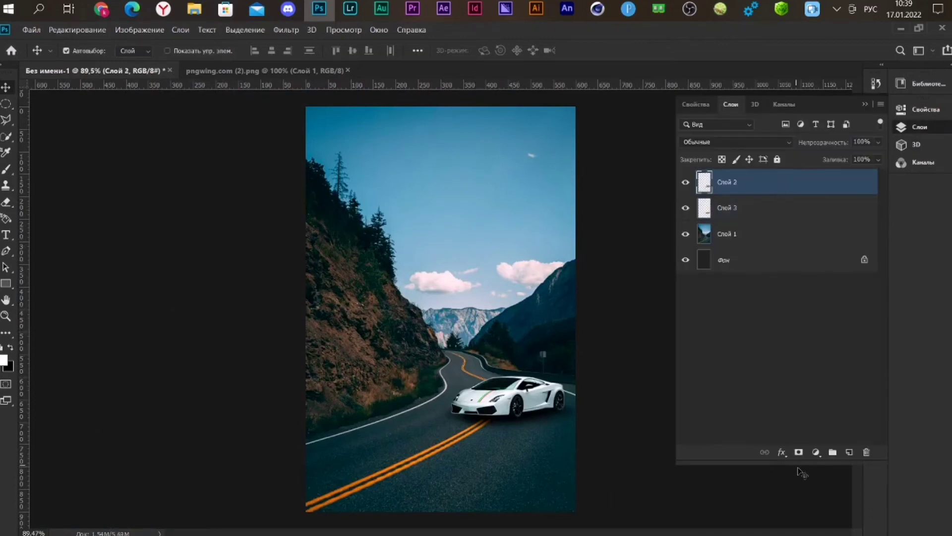
click(817, 452)
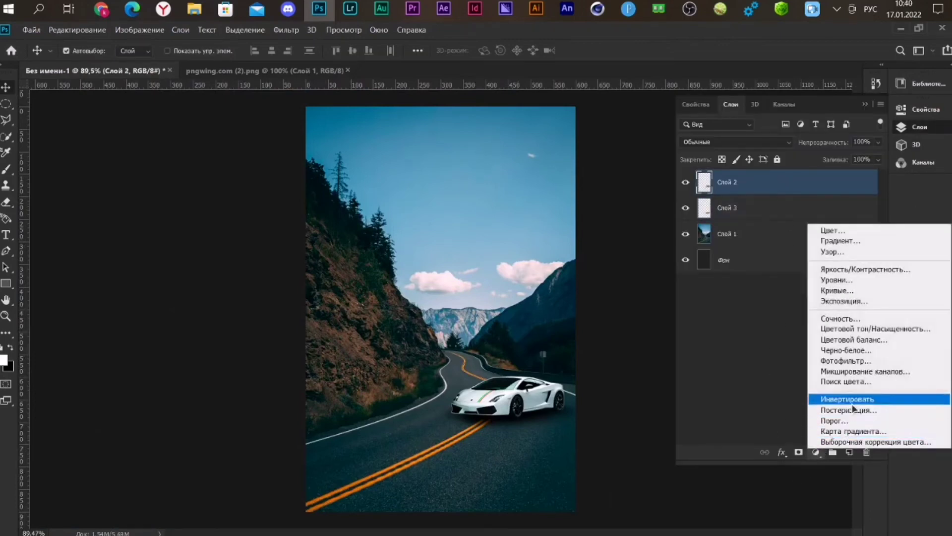
- Add a Photo Filter layer, Фотофильтр 1, tinted orange e99600 at 51% density
click(837, 361)
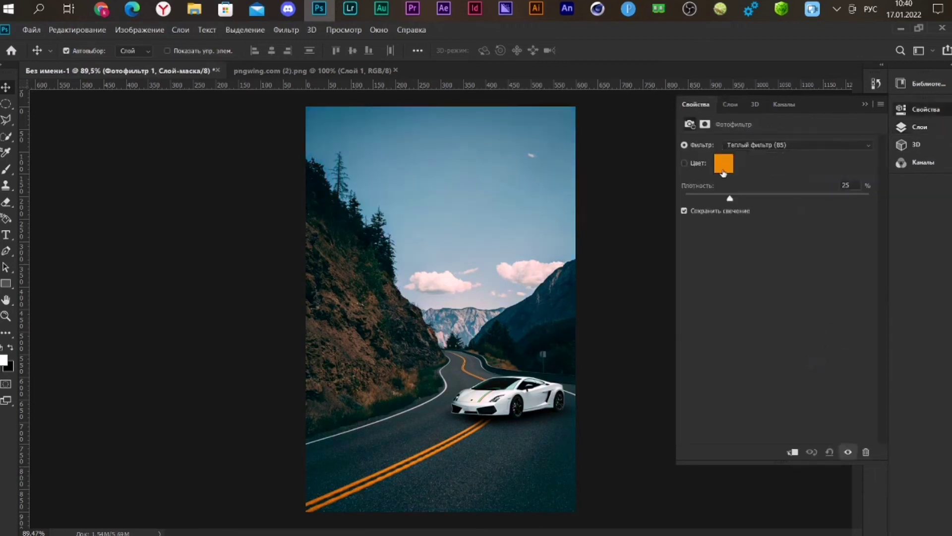
click(724, 166)
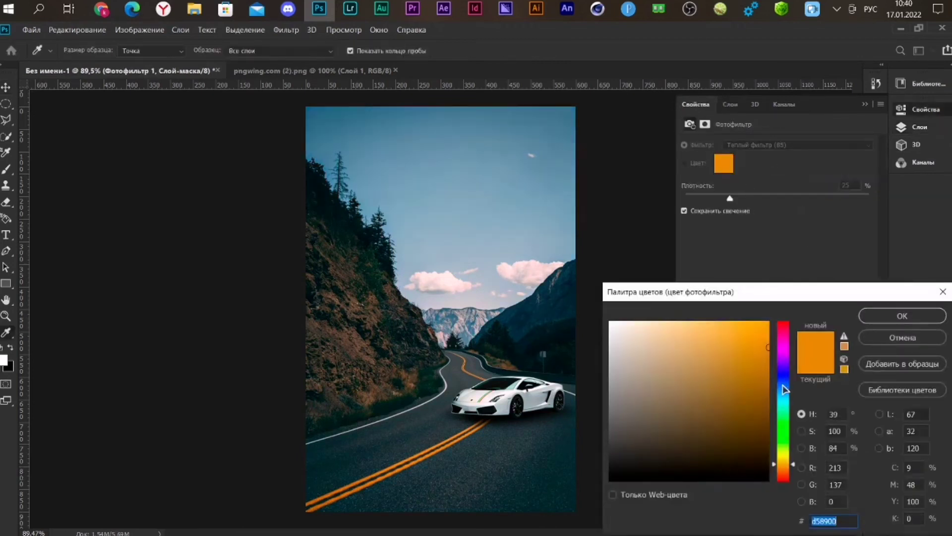
drag(768, 347, 776, 335)
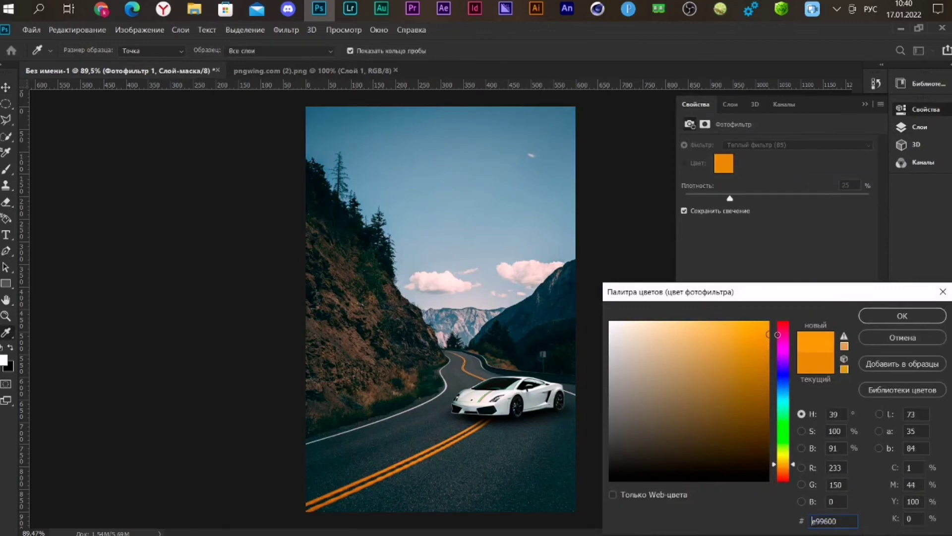
key(Return)
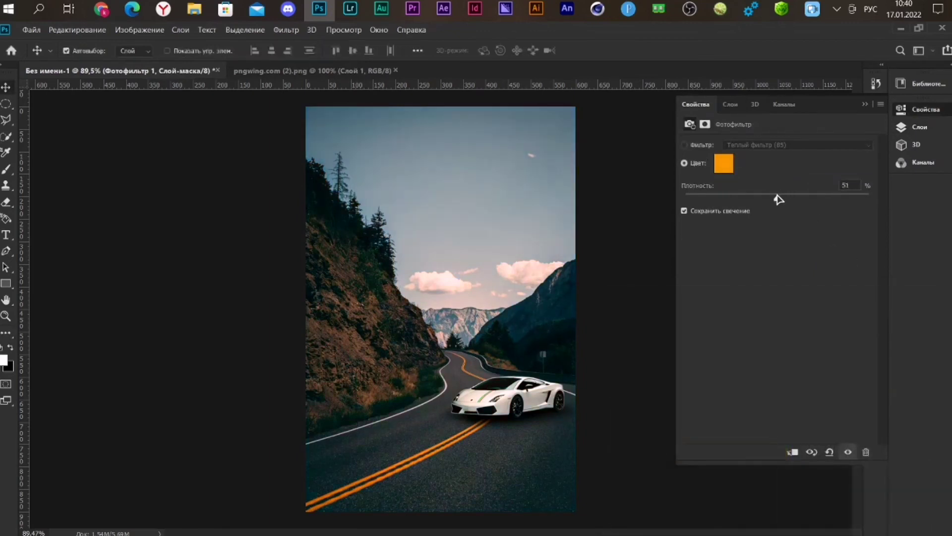
click(924, 128)
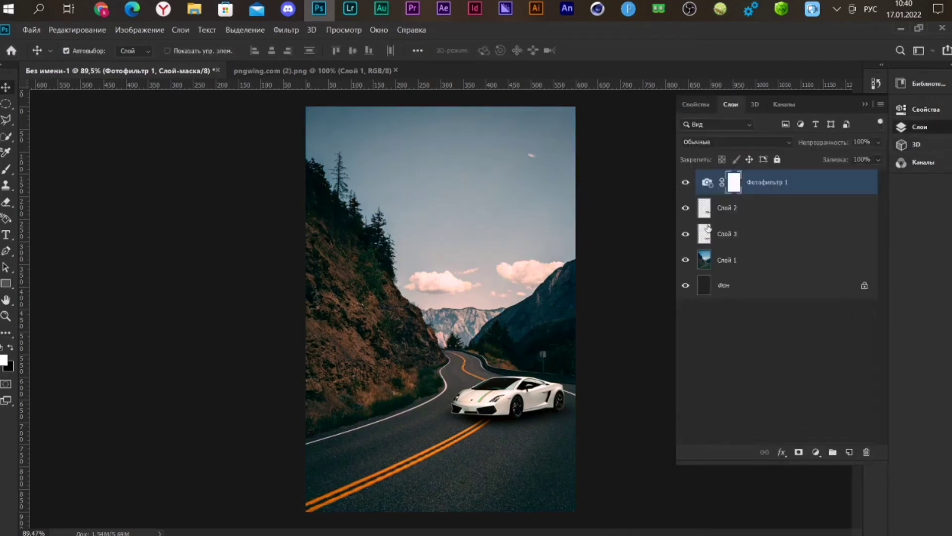
- Compare the composite with the Слой 3 shadow hidden and shown, then collapse the layers panel
click(757, 243)
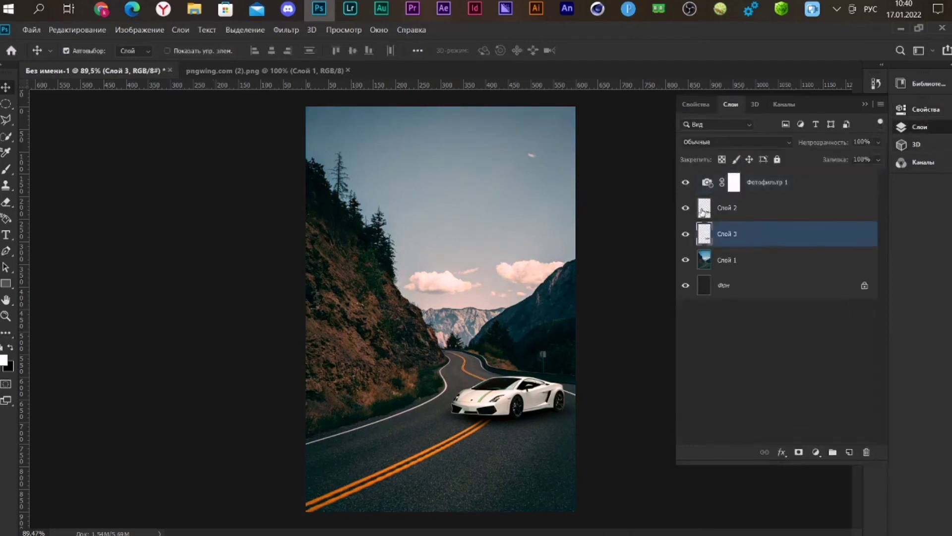
click(685, 235)
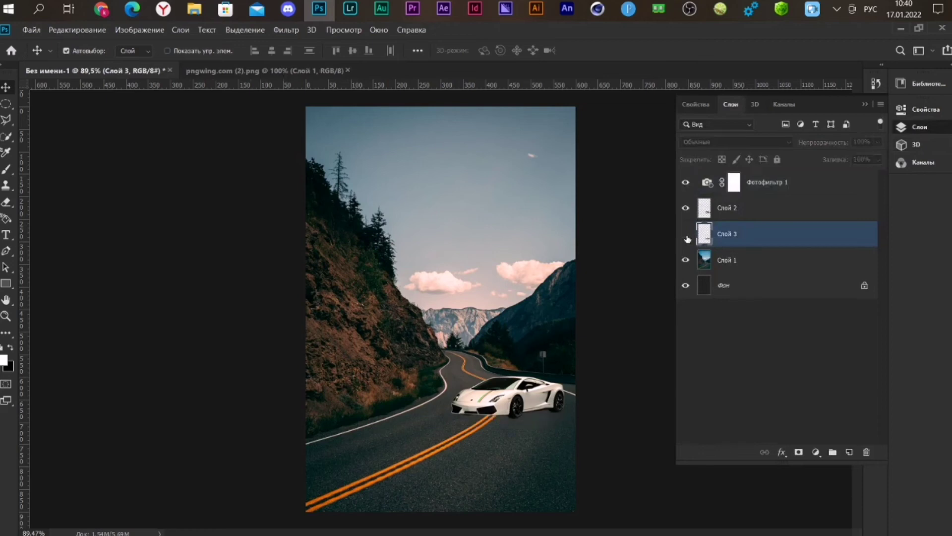
click(685, 235)
click(685, 235)
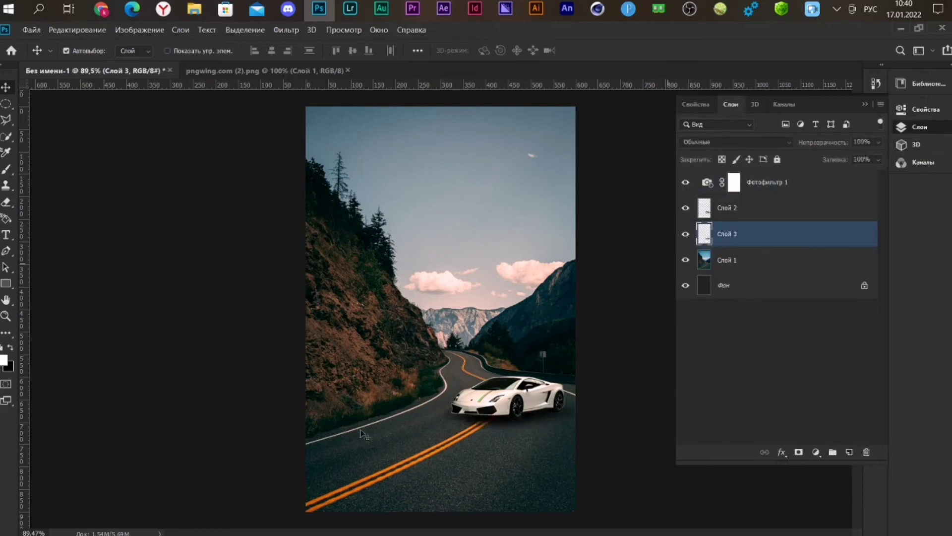
click(865, 105)
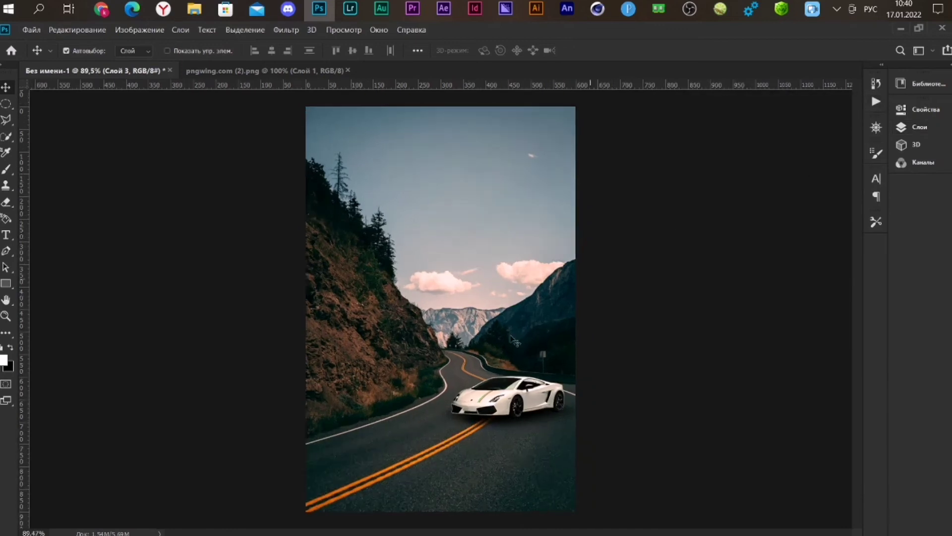
click(690, 8)
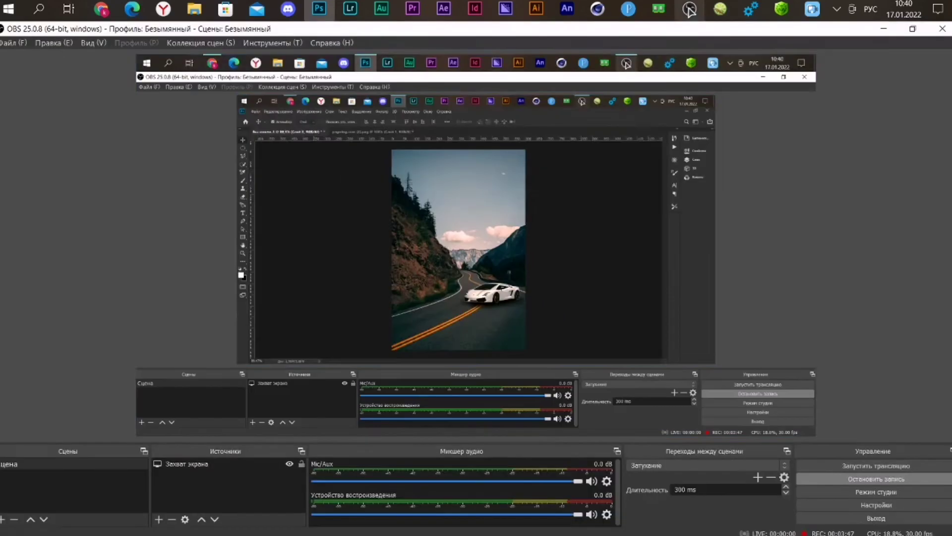